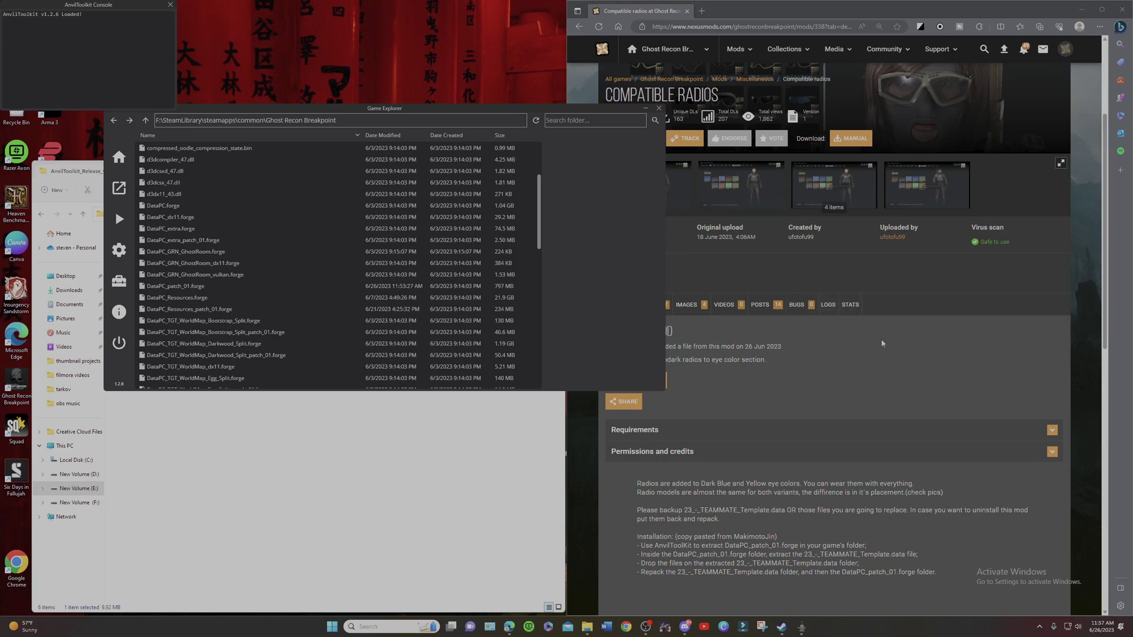
# - Scroll through the mod page and move the Game Explorer window aside to uncover it
pyautogui.scroll(3, 882, 343)
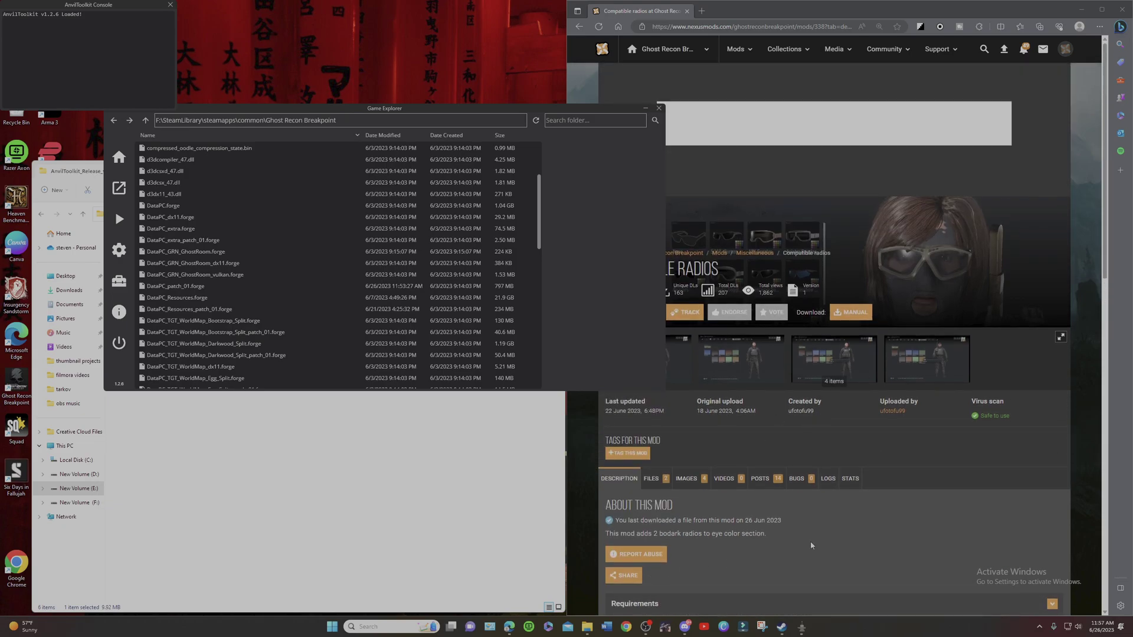
pyautogui.scroll(-2, 811, 545)
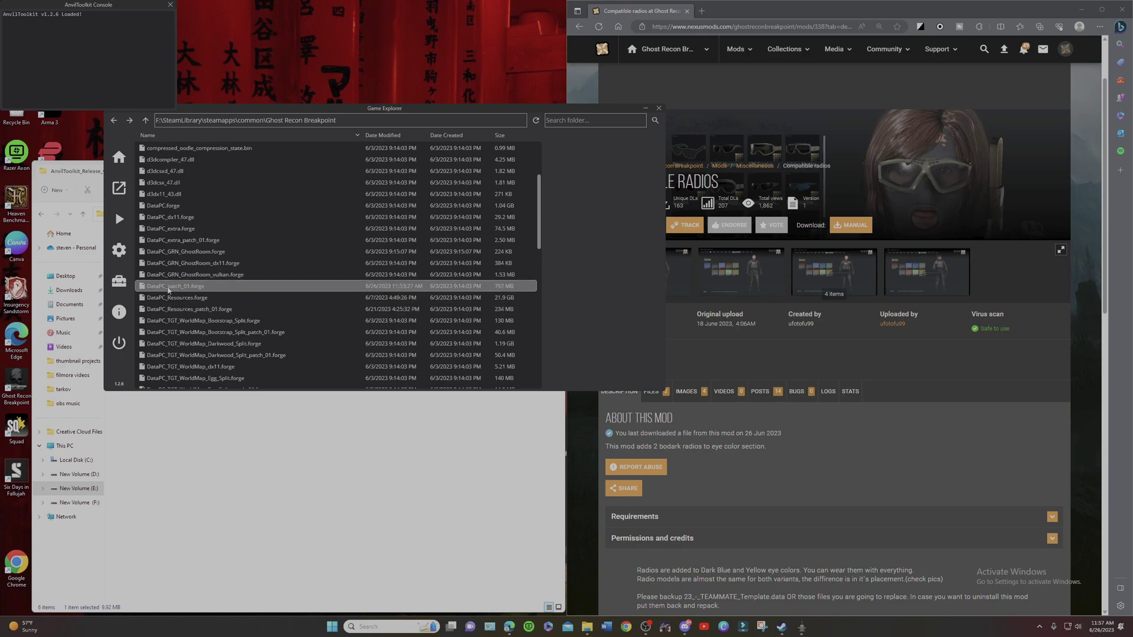
pyautogui.scroll(-3, 867, 399)
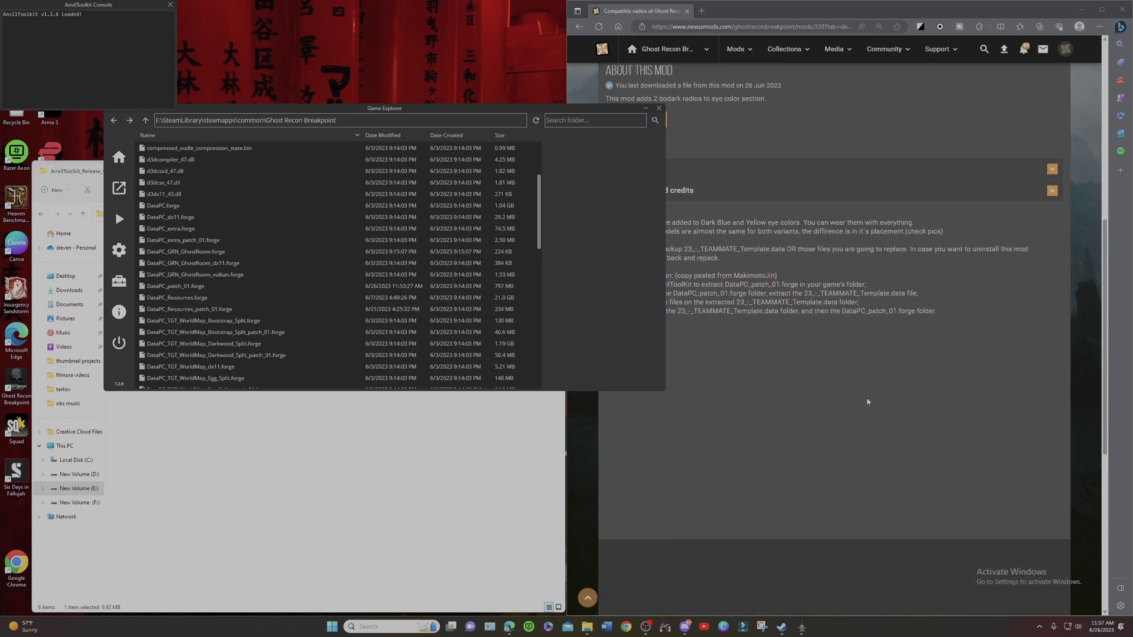
pyautogui.moveTo(610, 116); pyautogui.dragTo(550, 139)
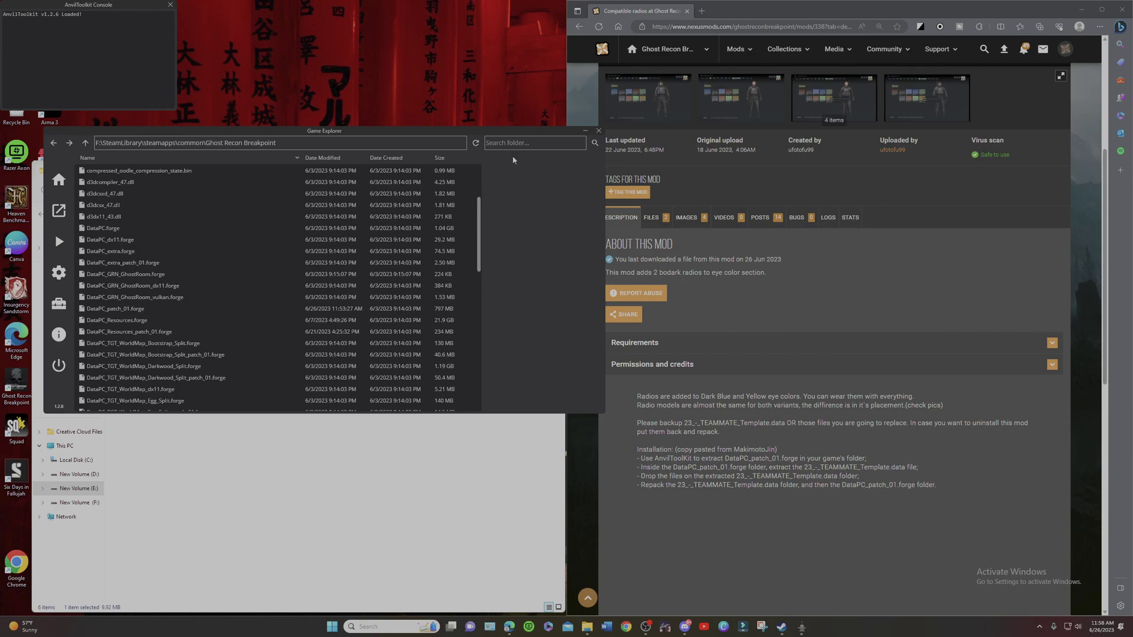
# - Check the Files tab backup options in Settings, then cancel without changes
pyautogui.click(59, 272)
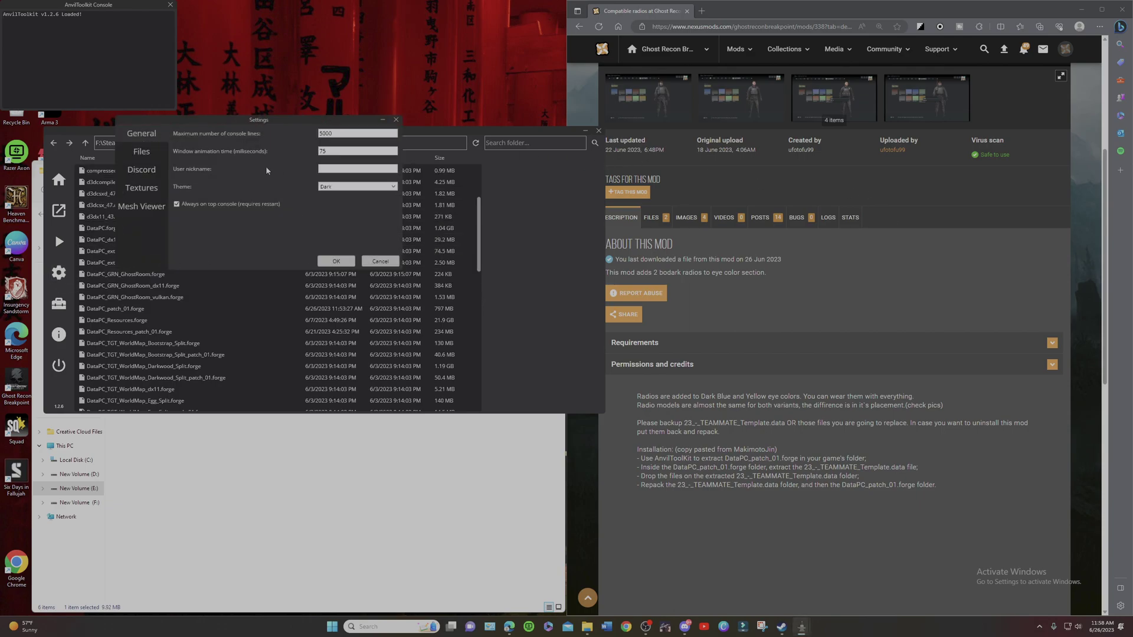
pyautogui.click(158, 154)
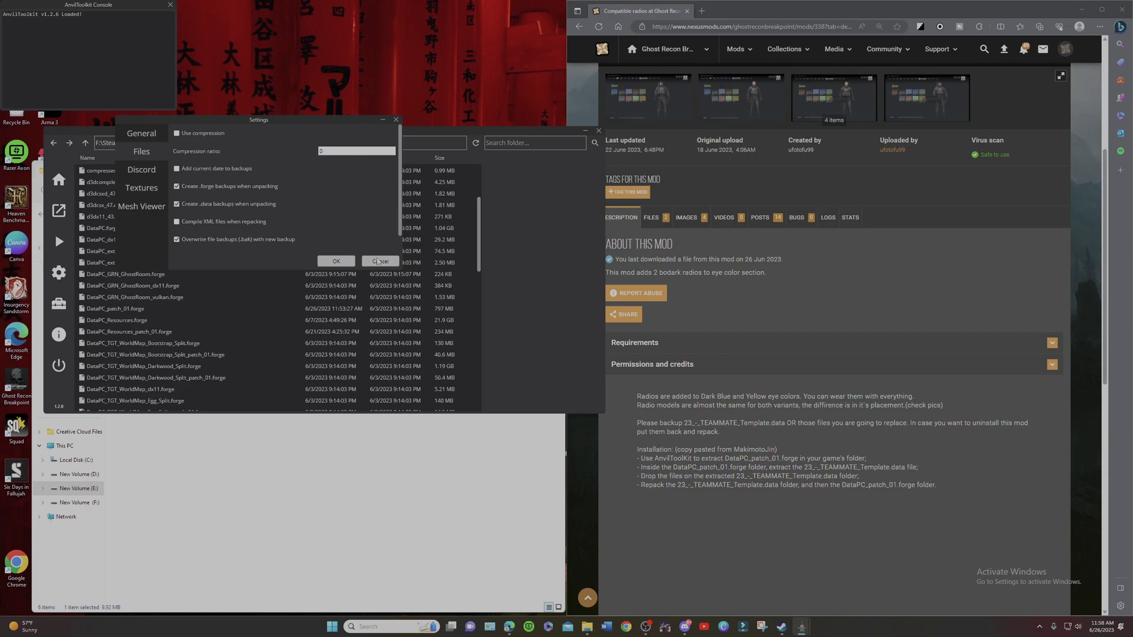
pyautogui.click(380, 261)
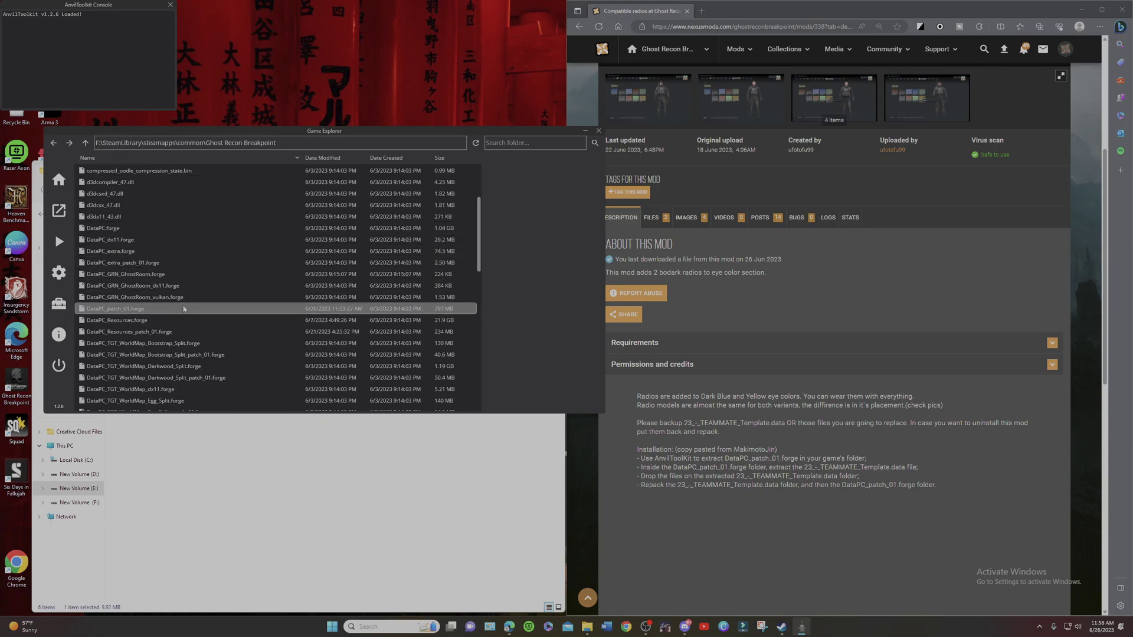
# - Unpack DataPC_patch_01.forge into its extracted folder
pyautogui.rightClick(90, 309)
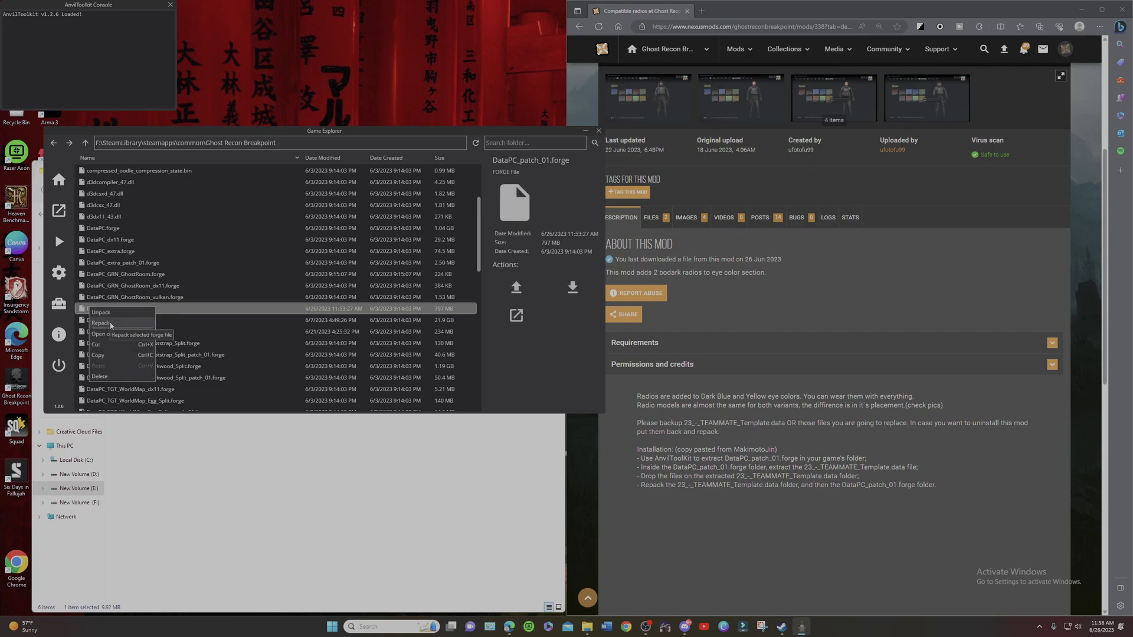
pyautogui.click(125, 314)
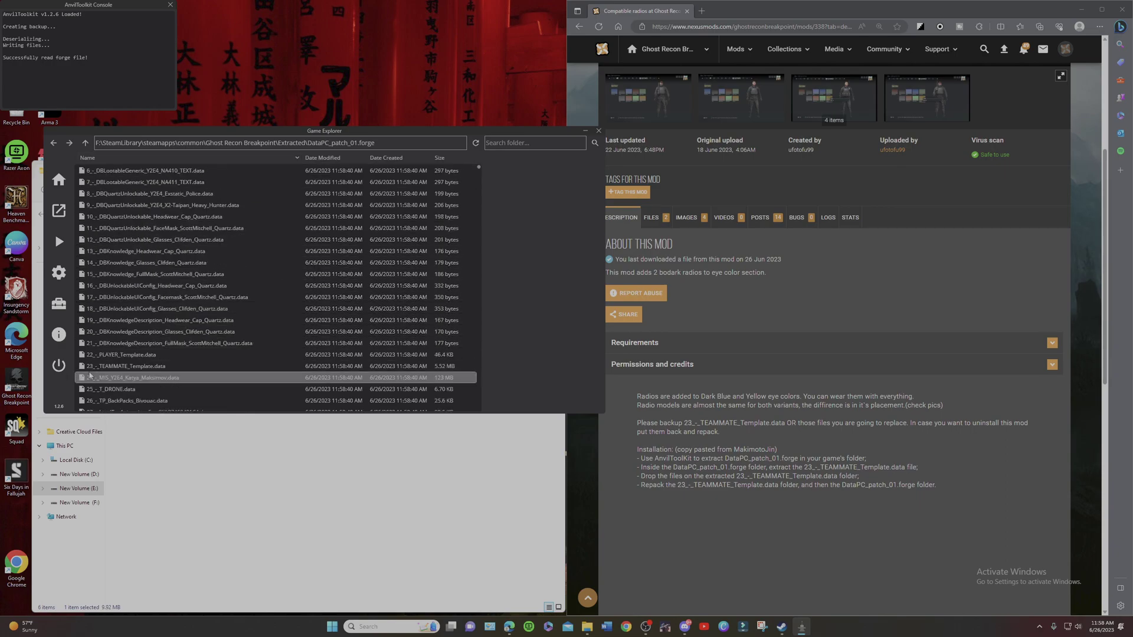
pyautogui.scroll(-1, 131, 373)
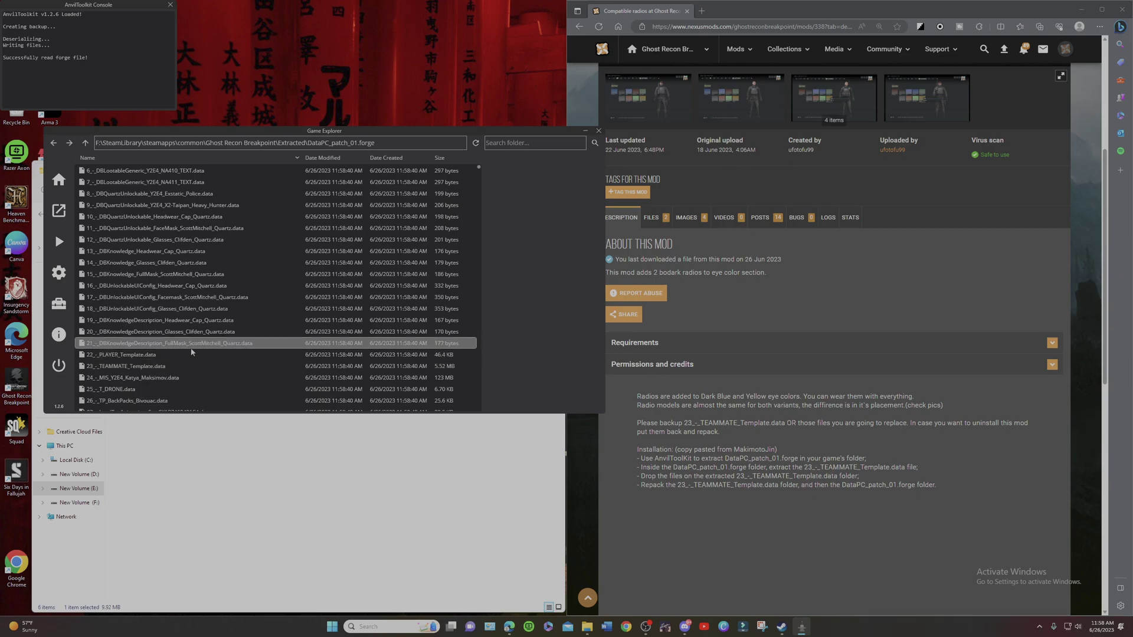
# - Unpack 23_-_TEAMMATE_Template.data and bring up actions for 0_-_TEAMMATE_Template.EntityBuilder
pyautogui.click(150, 366)
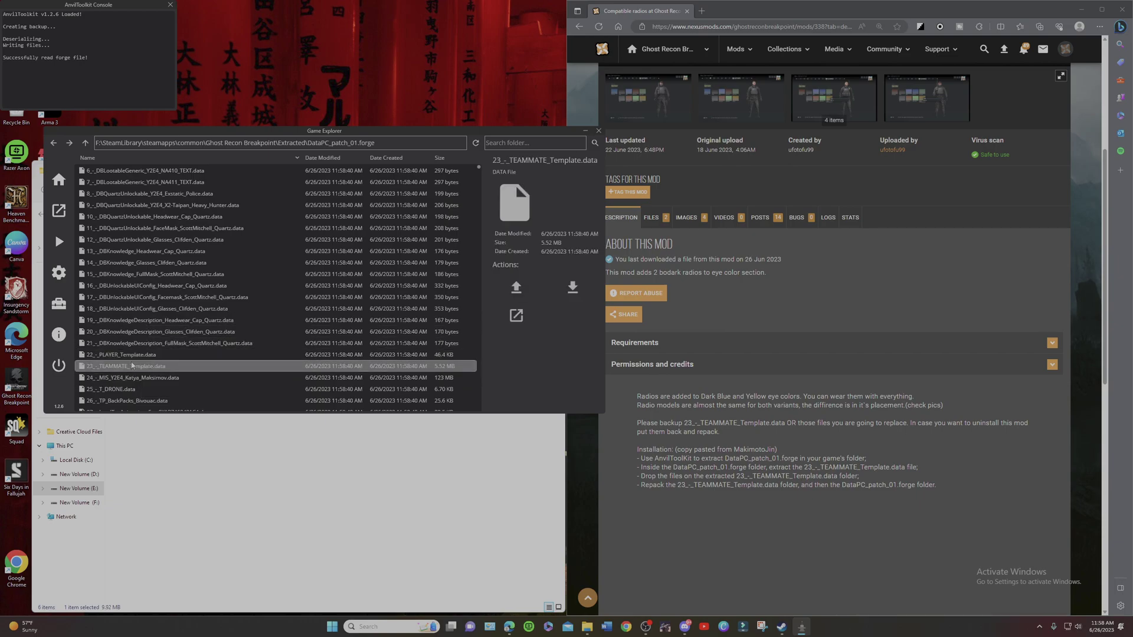
pyautogui.rightClick(132, 364)
pyautogui.click(140, 368)
pyautogui.rightClick(143, 370)
pyautogui.click(168, 373)
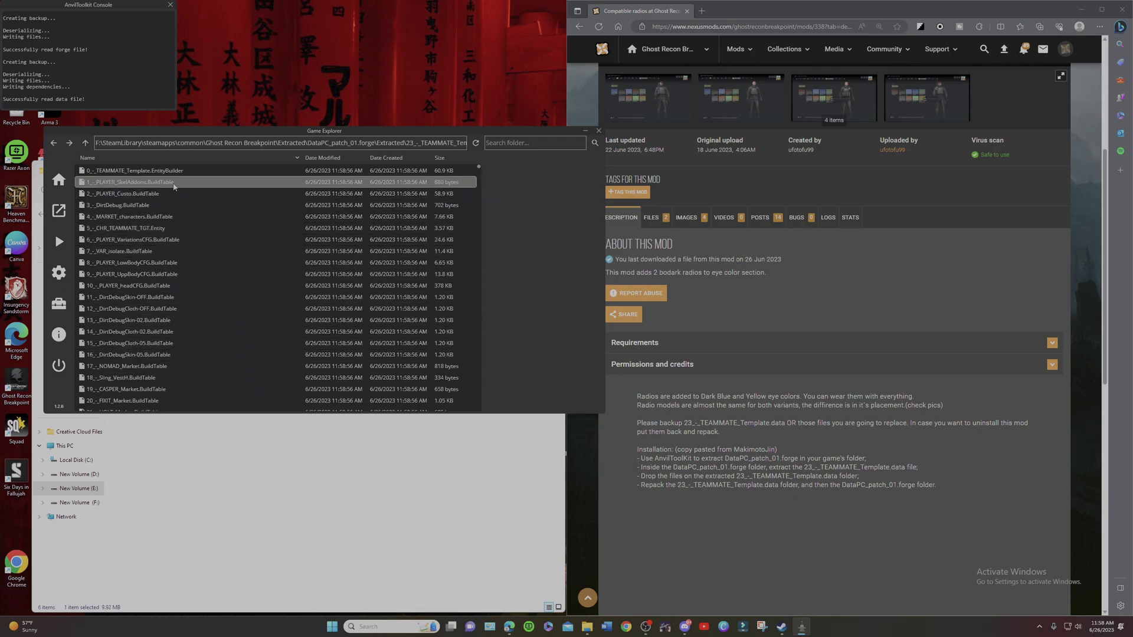
pyautogui.click(131, 170)
pyautogui.rightClick(130, 171)
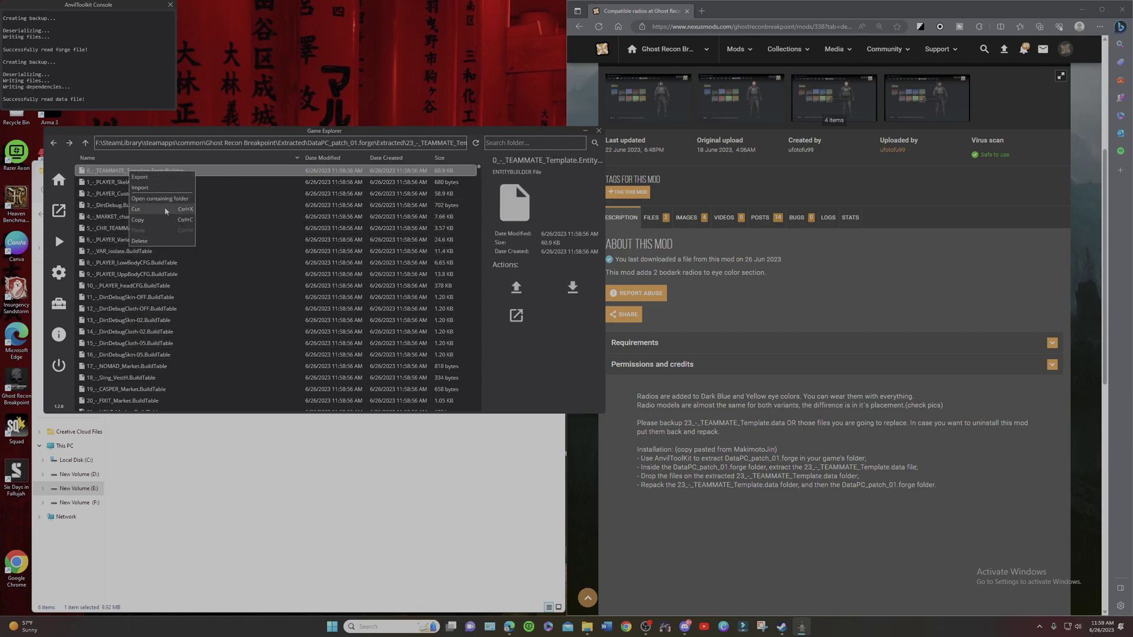
# - Open the extracted TEAMMATE template folder in File Explorer
pyautogui.click(159, 199)
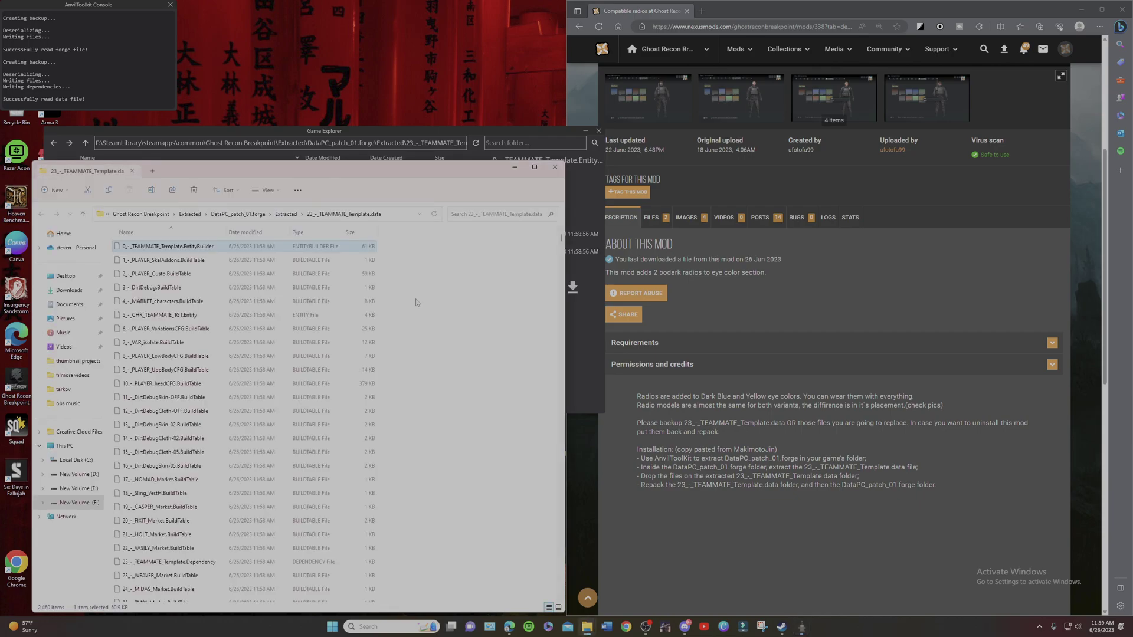
pyautogui.scroll(-3, 235, 432)
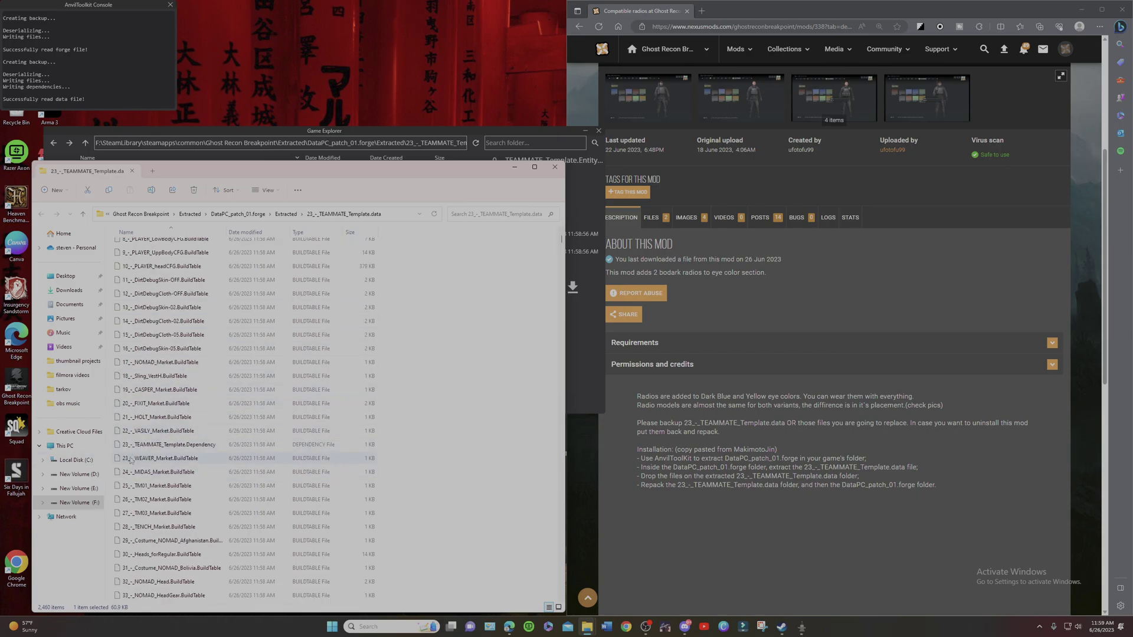
pyautogui.scroll(3, 373, 352)
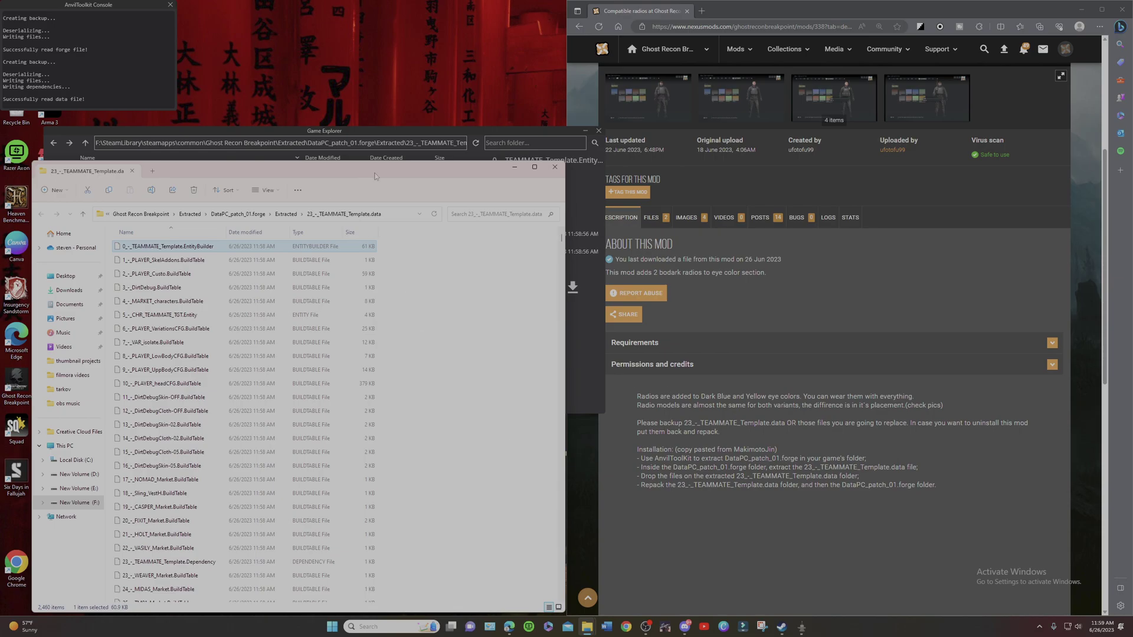
# - In the other Explorer window, go to E: > A Ghost Mod > eyes to radio and select 422_-_Eyes_Color_Yellow.BuildTable
pyautogui.moveTo(585, 635)
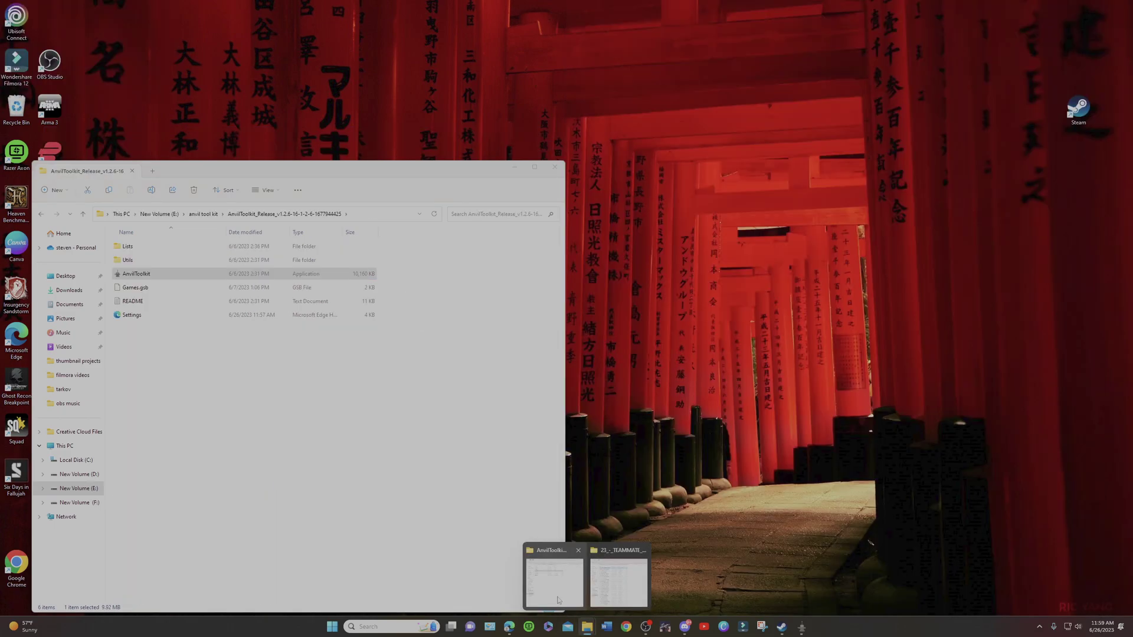
pyautogui.click(543, 569)
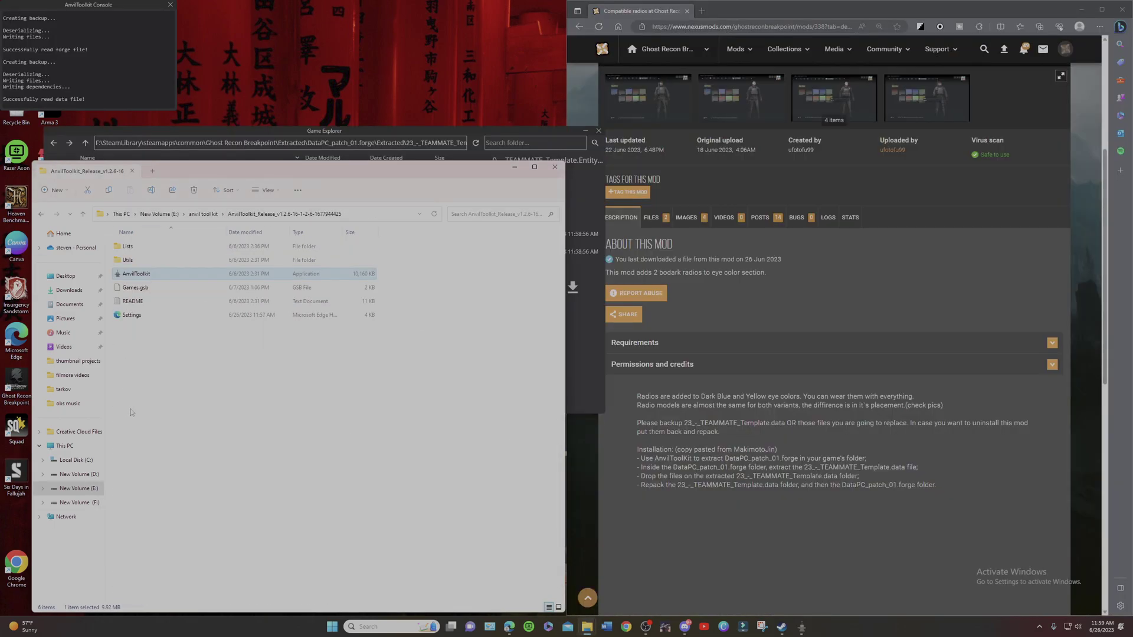
pyautogui.click(58, 489)
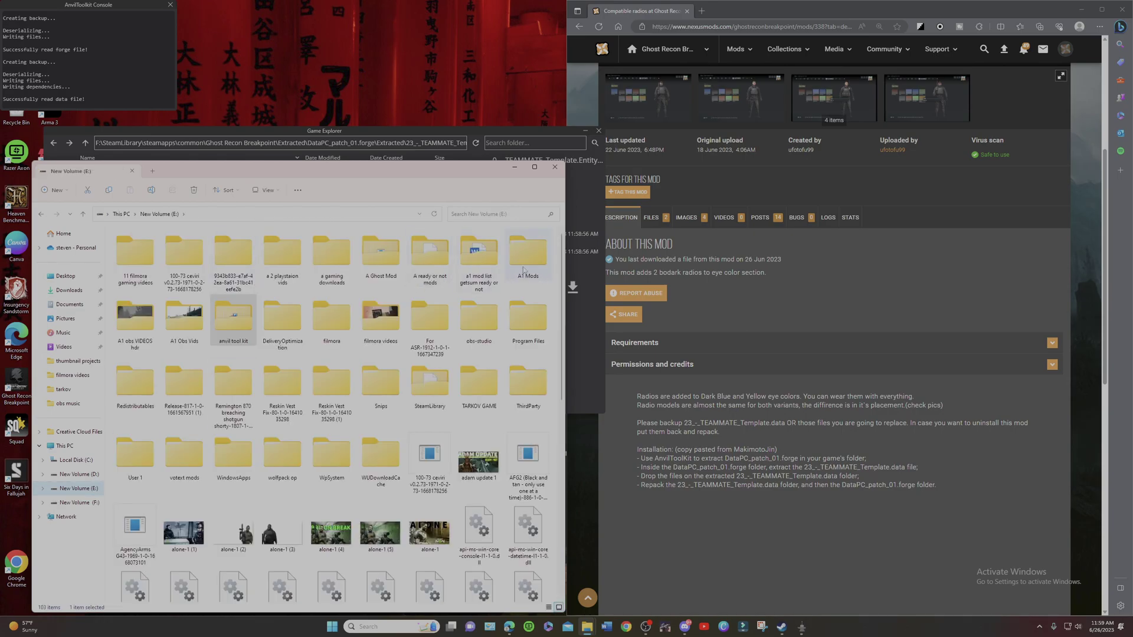
pyautogui.doubleClick(380, 255)
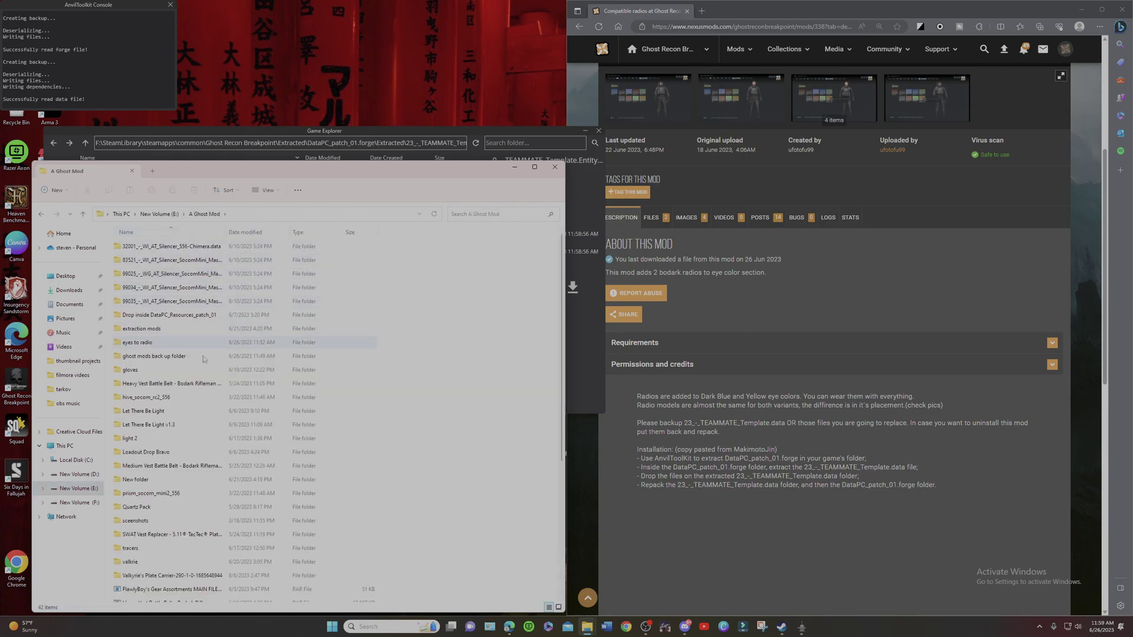
pyautogui.doubleClick(177, 342)
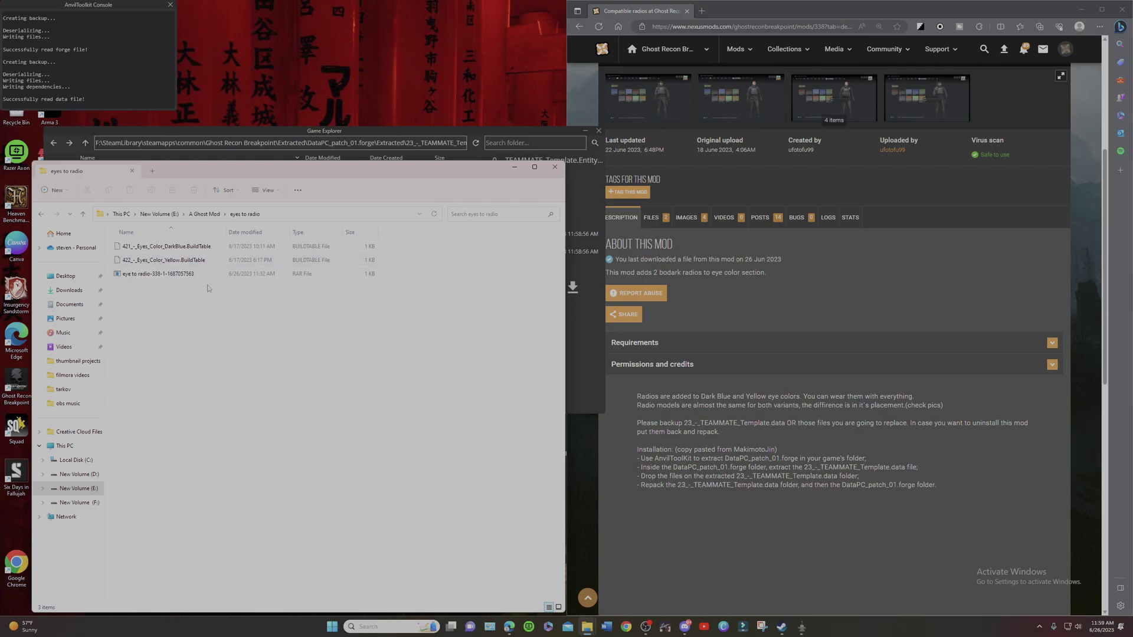
pyautogui.rightClick(133, 281)
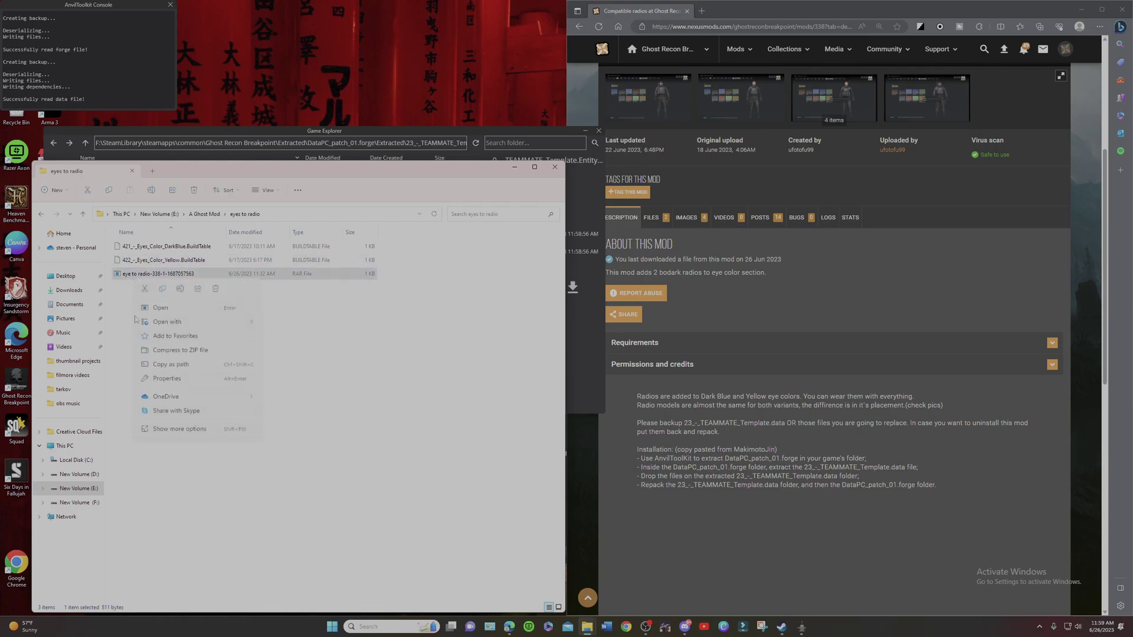
pyautogui.click(380, 339)
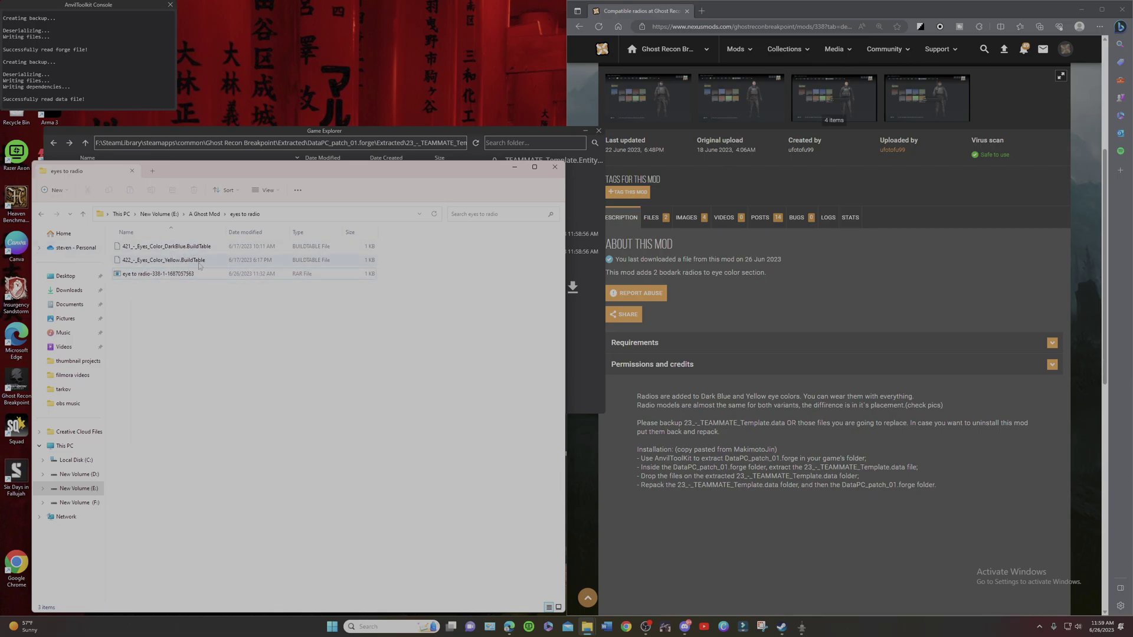
pyautogui.click(199, 263)
# - Drag 422_-_Eyes_Color_Yellow.BuildTable from the eyes to radio window into the TEAMMATE template folder
pyautogui.moveTo(384, 173); pyautogui.dragTo(810, 98)
pyautogui.click(318, 169)
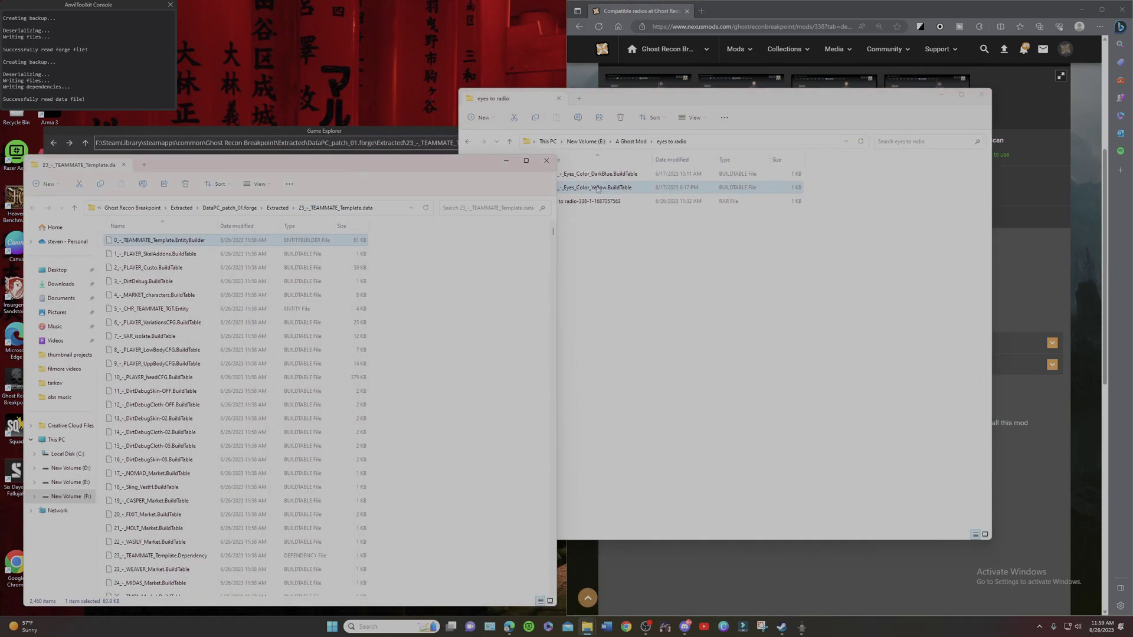
pyautogui.moveTo(504, 175); pyautogui.dragTo(460, 269)
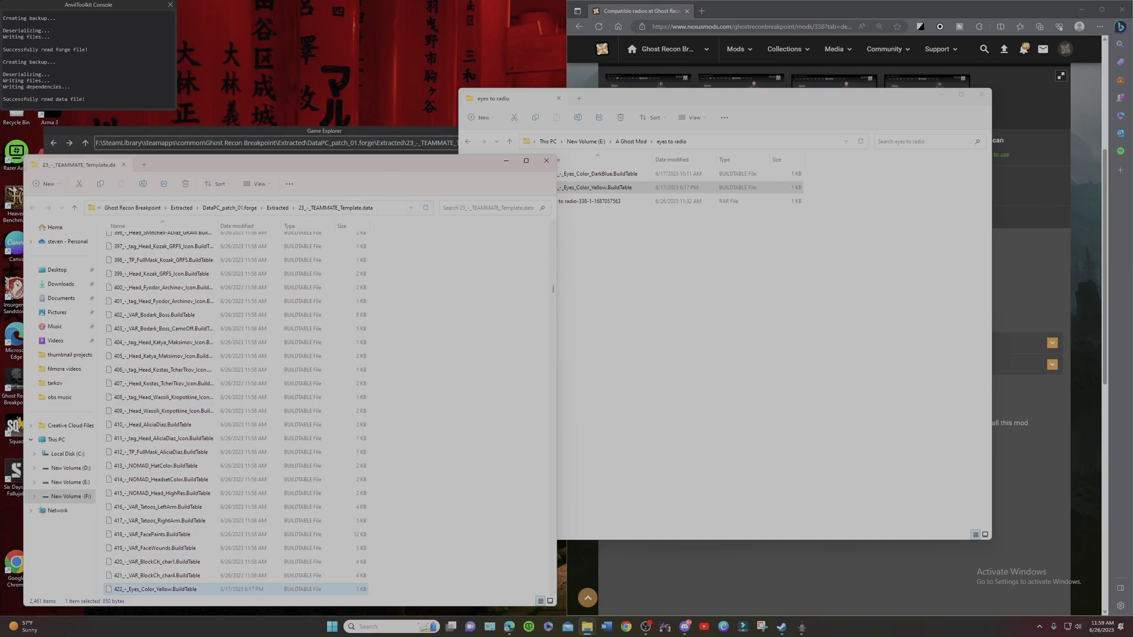
pyautogui.click(77, 208)
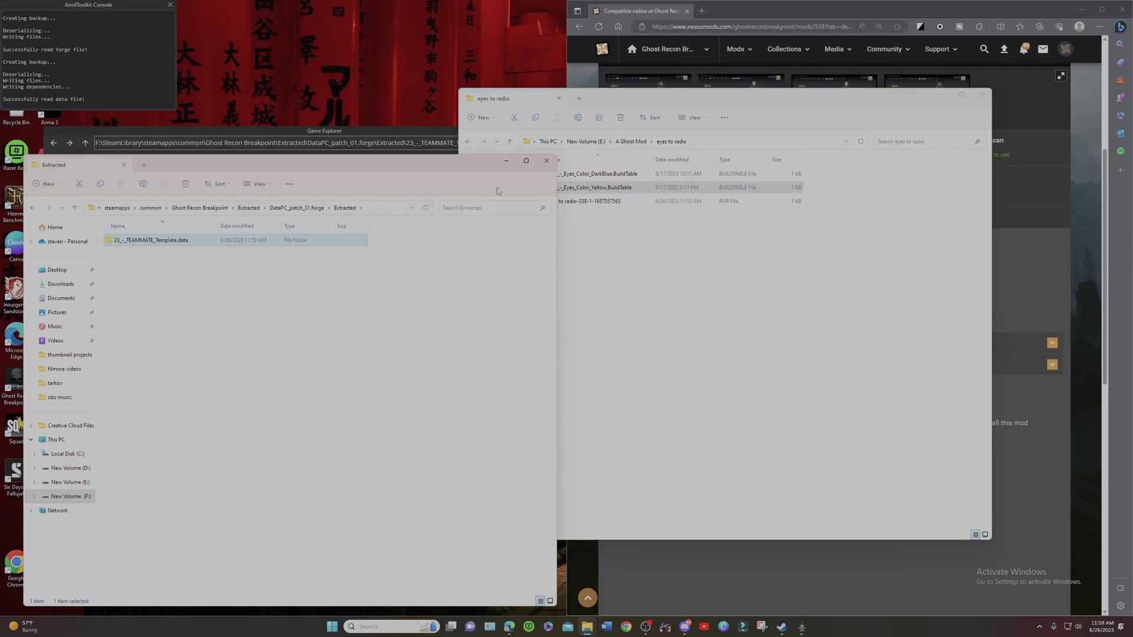
# - Close the extra Explorer window and refresh Game Explorer's extracted BuildTable list
pyautogui.click(546, 161)
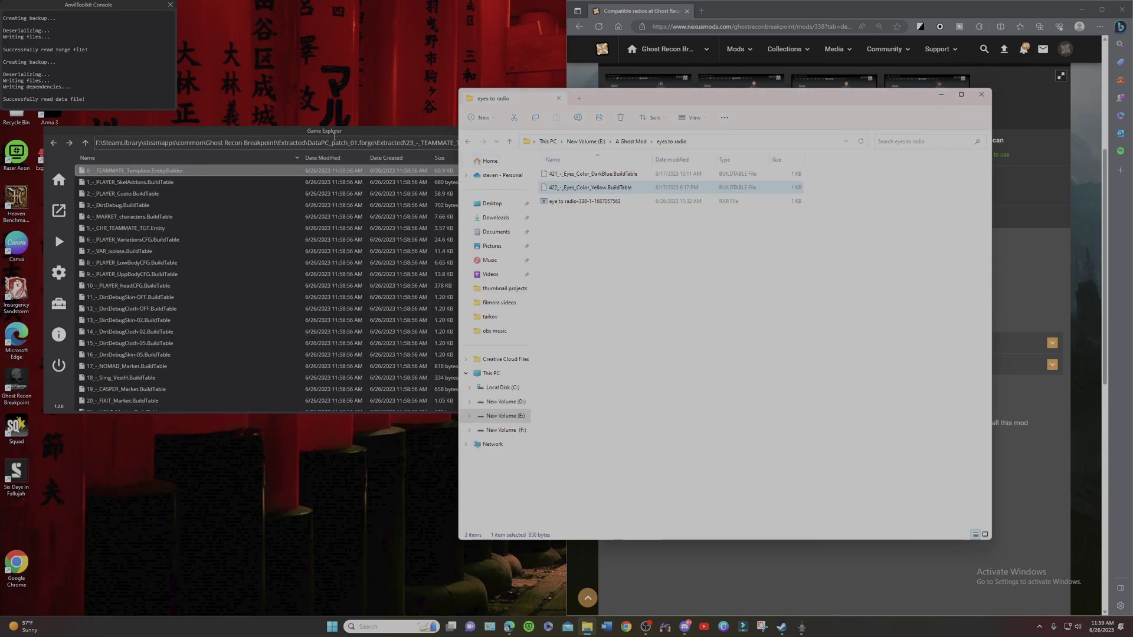
pyautogui.click(372, 136)
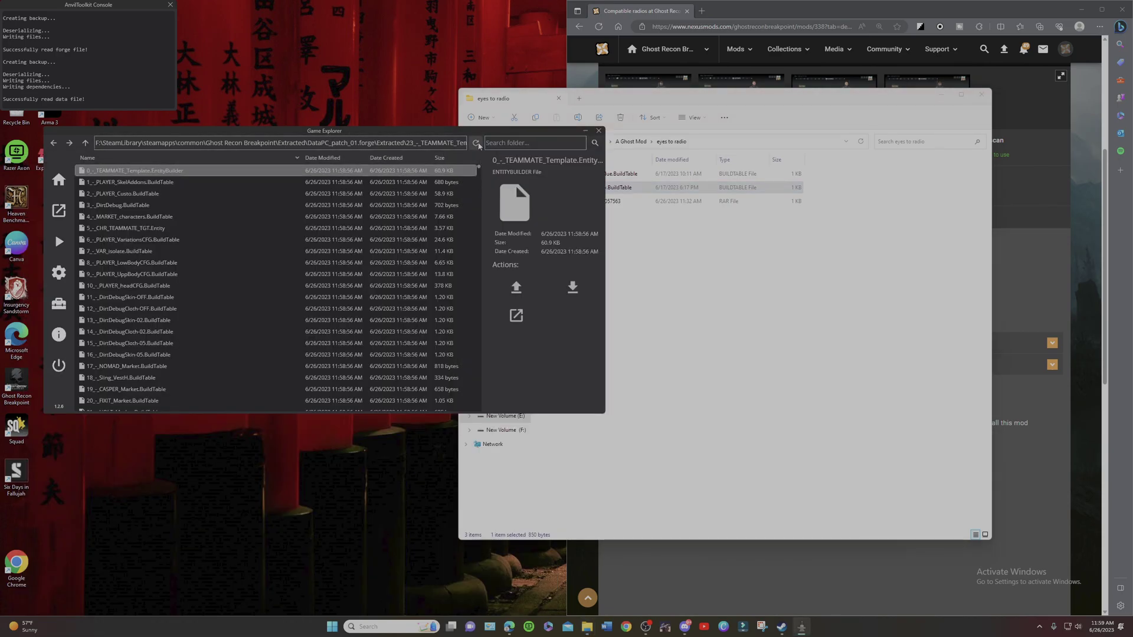
pyautogui.click(477, 144)
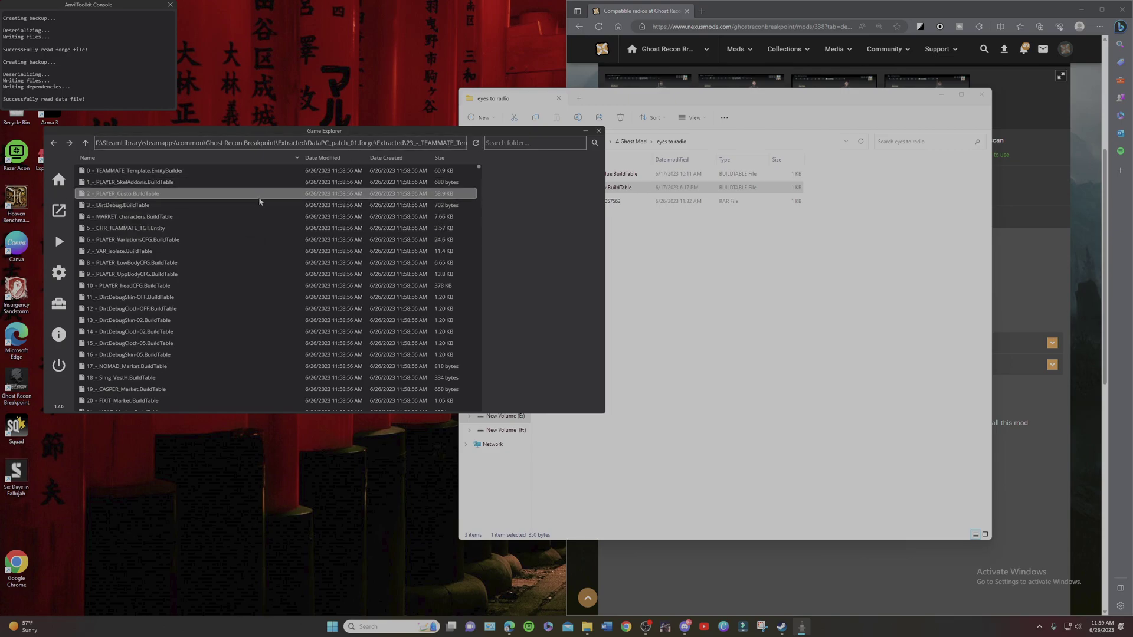
pyautogui.scroll(-4, 204, 266)
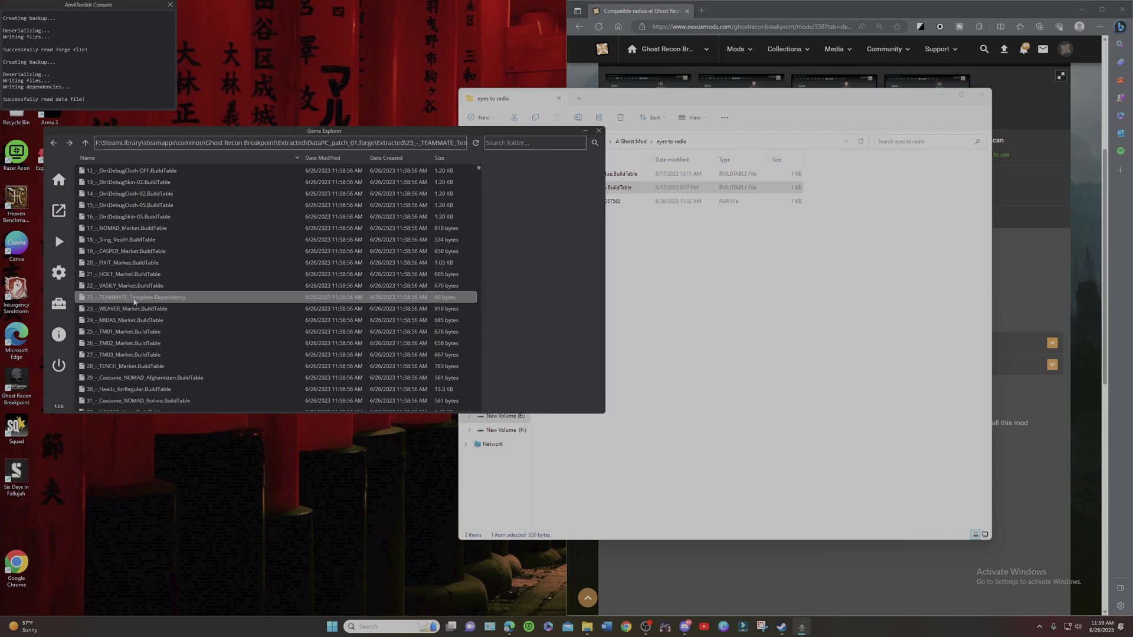
pyautogui.scroll(-15, 177, 318)
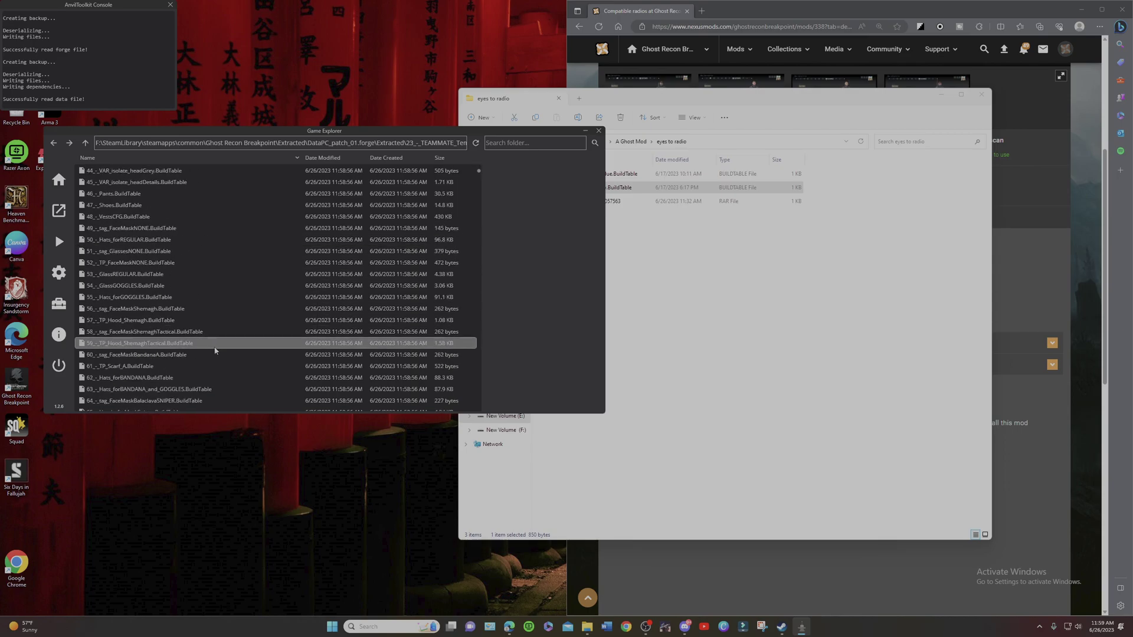
pyautogui.scroll(2, 130, 188)
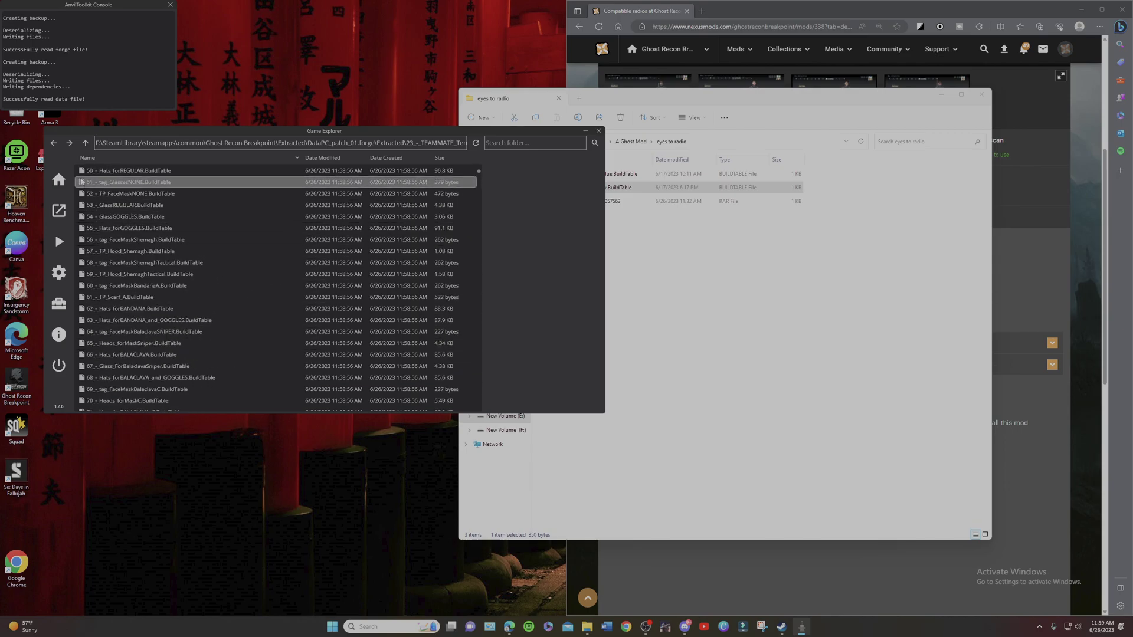
# - Repack the edited 23_-_TEAMMATE_Template.data file
pyautogui.click(85, 143)
pyautogui.rightClick(133, 170)
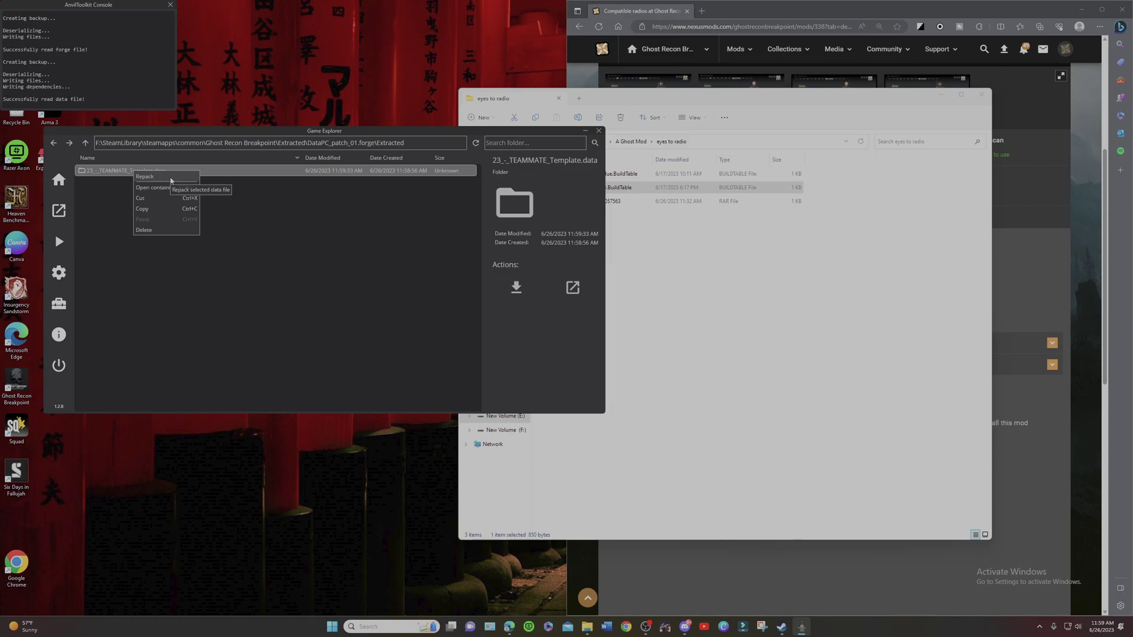
pyautogui.click(171, 181)
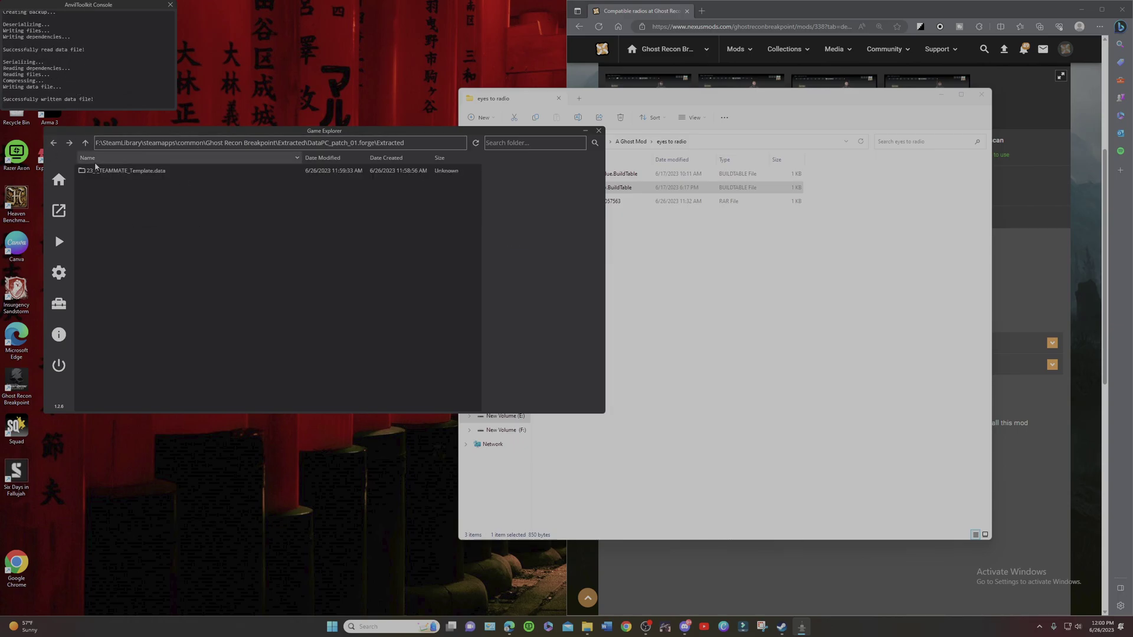
# - Repack DataPC_patch_01.forge and close the Game Explorer
pyautogui.click(86, 143)
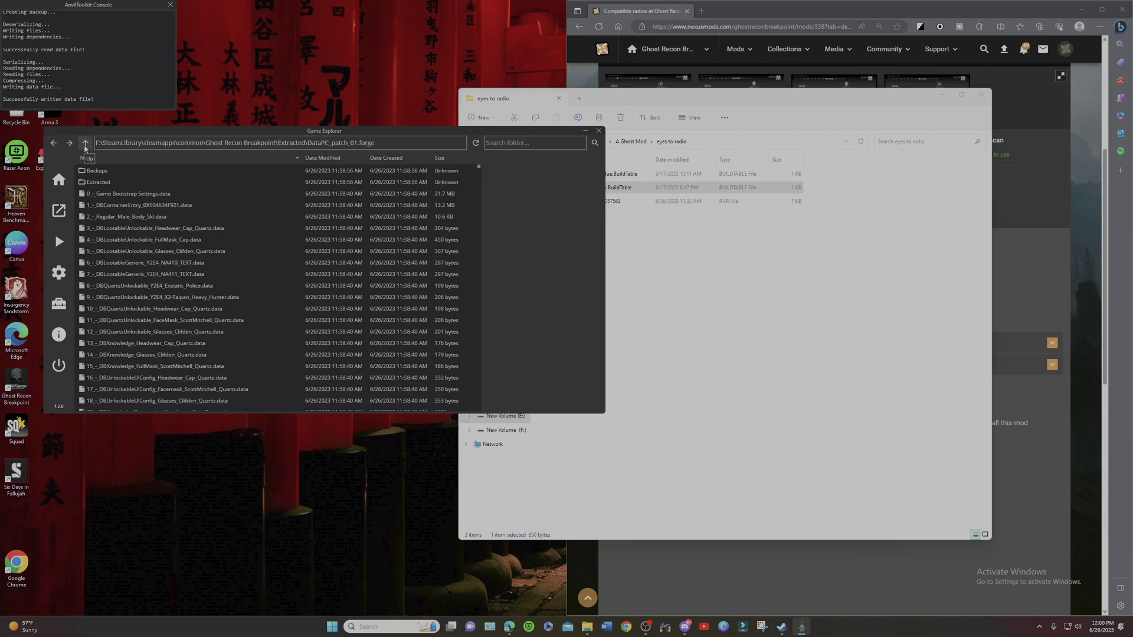
pyautogui.click(86, 144)
pyautogui.rightClick(138, 170)
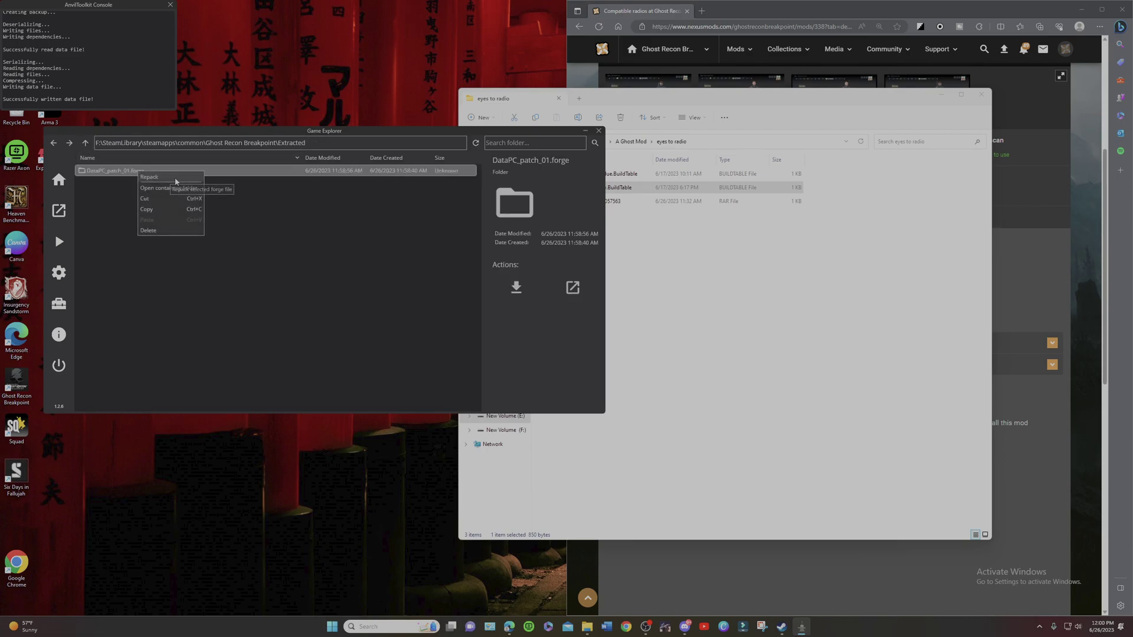
pyautogui.click(175, 182)
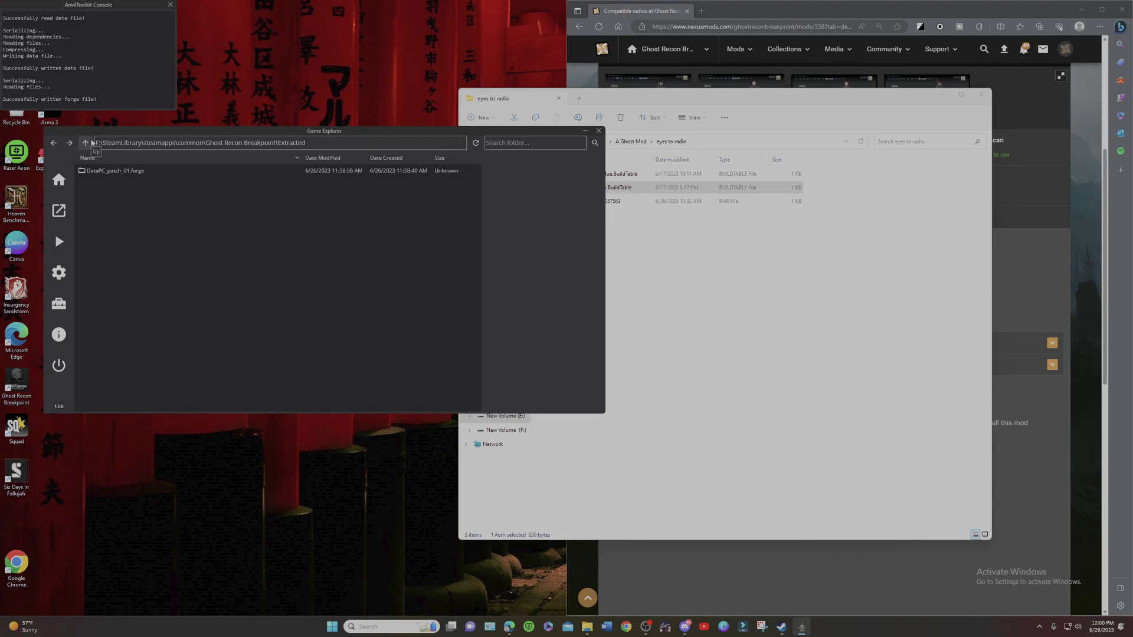
pyautogui.click(86, 142)
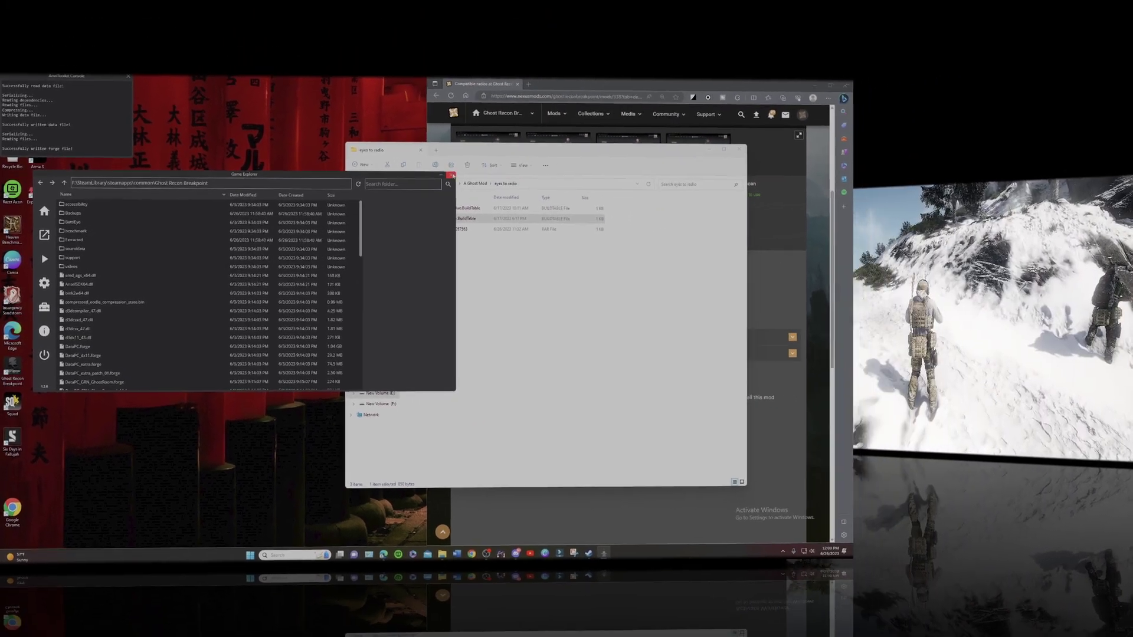
pyautogui.click(450, 176)
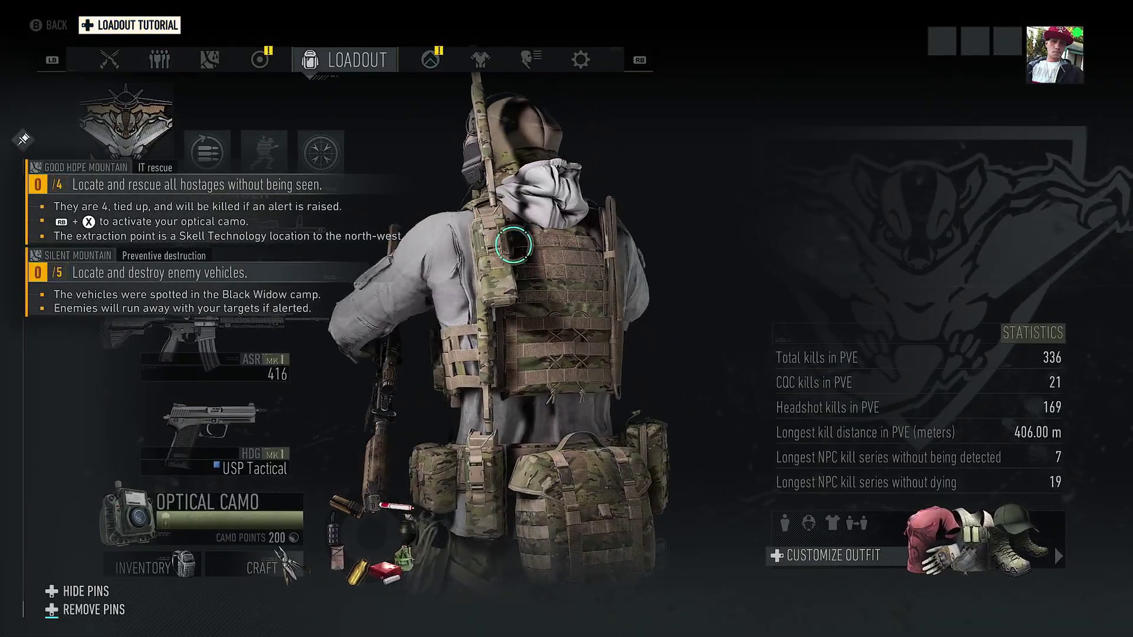
# - Hide the mission pins on the Loadout screen and switch to the Customize appearance tab
pyautogui.press('Up')
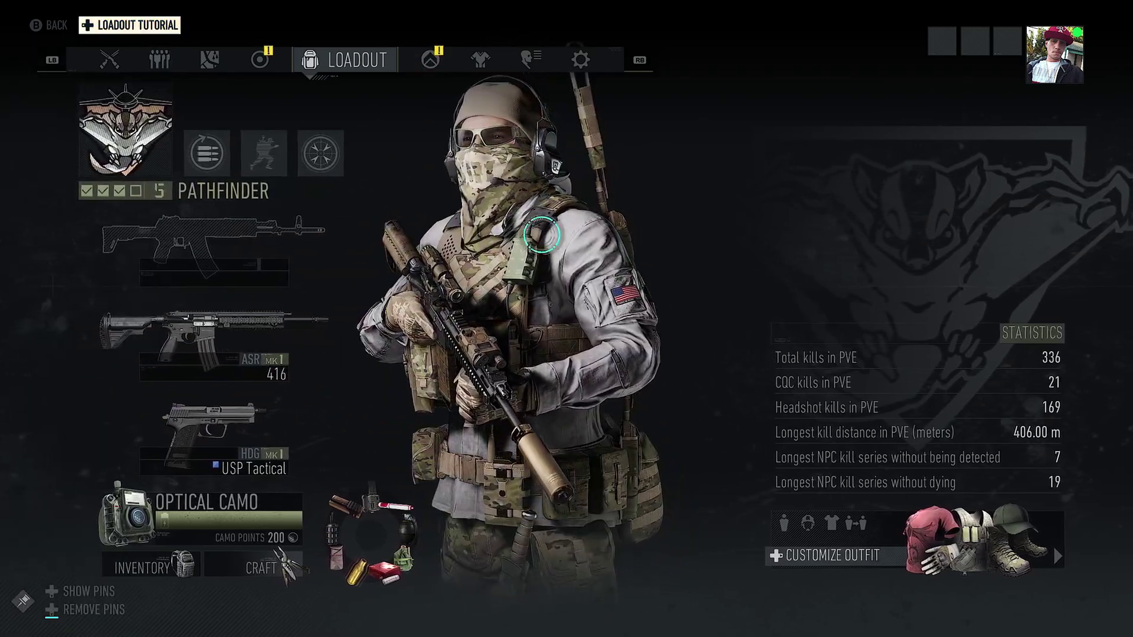
pyautogui.click(480, 59)
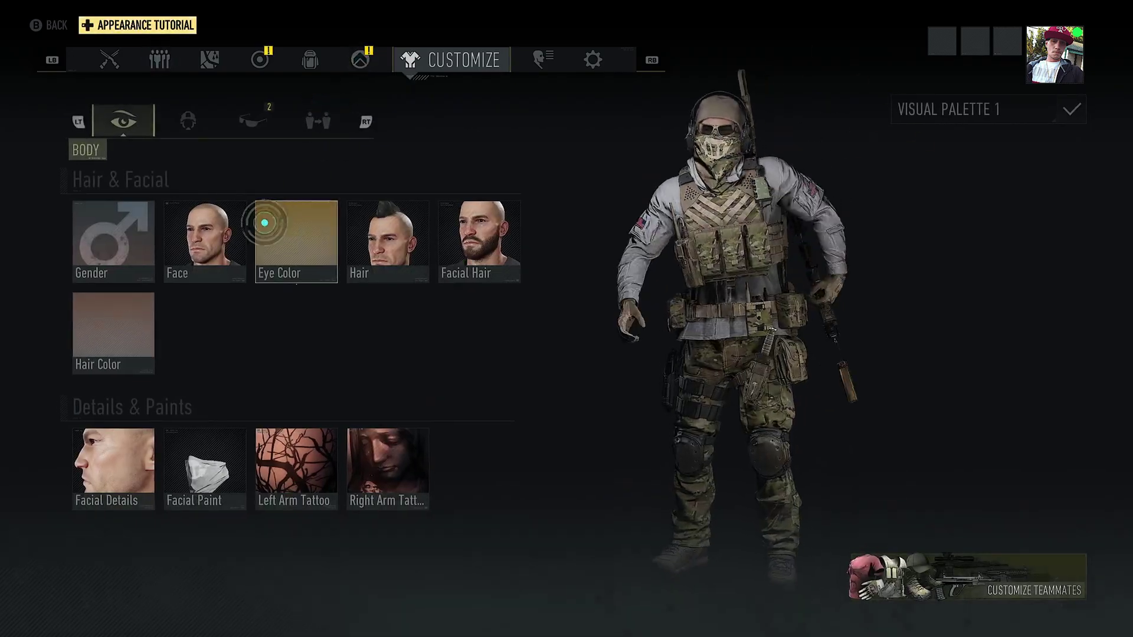
# - Try Blue eye colour, switch to Yellow, and rotate the operator to view the vest
pyautogui.click(260, 223)
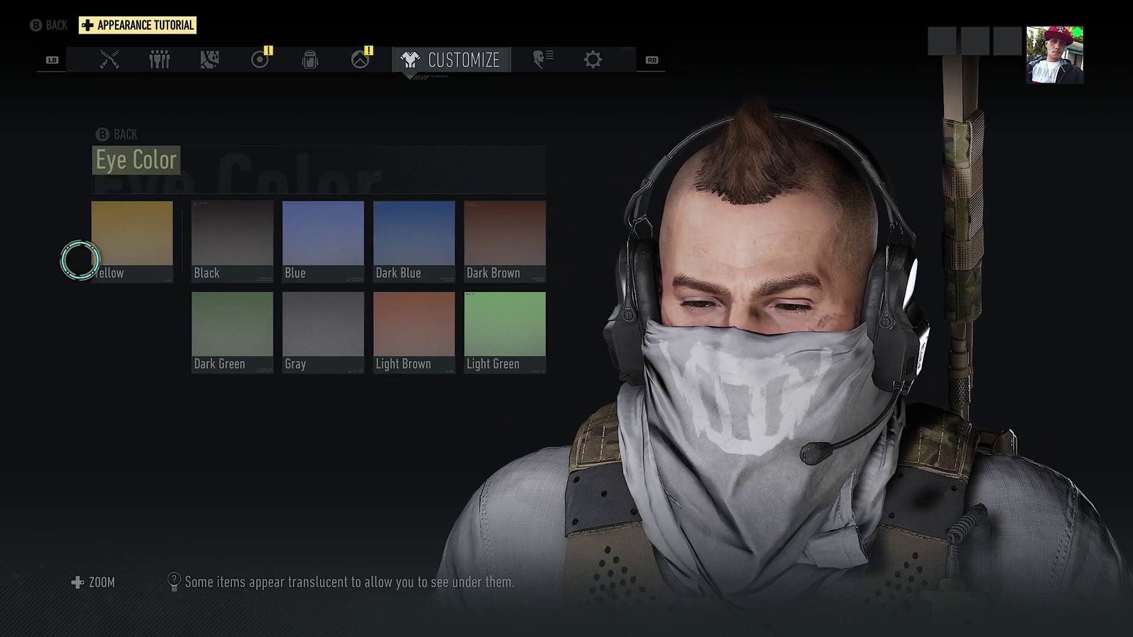
pyautogui.press('Escape')
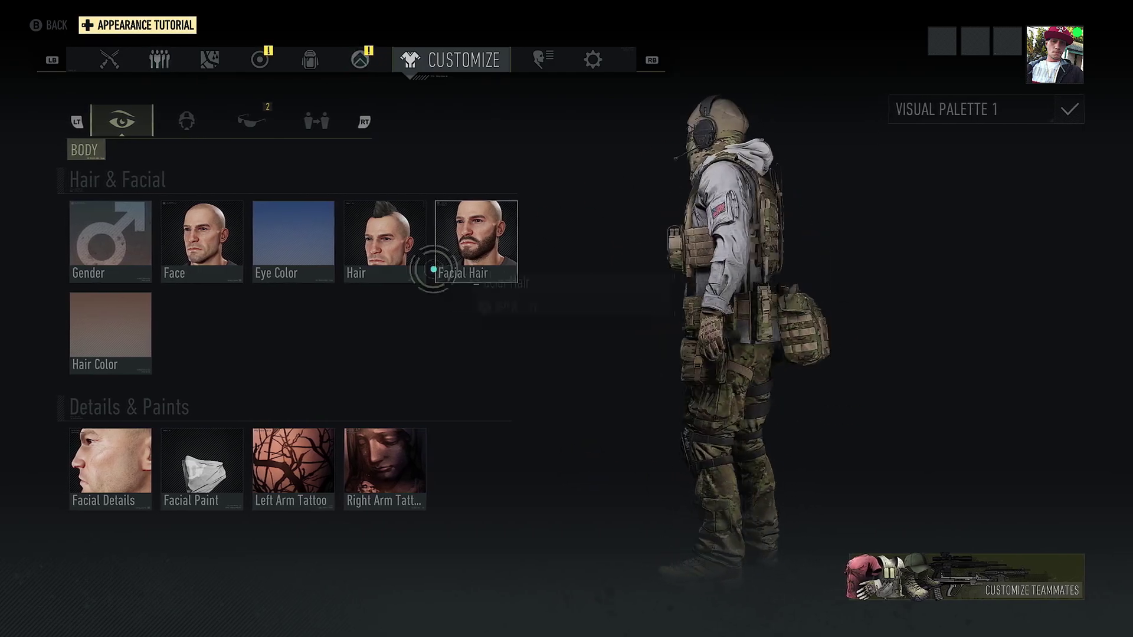
pyautogui.click(292, 253)
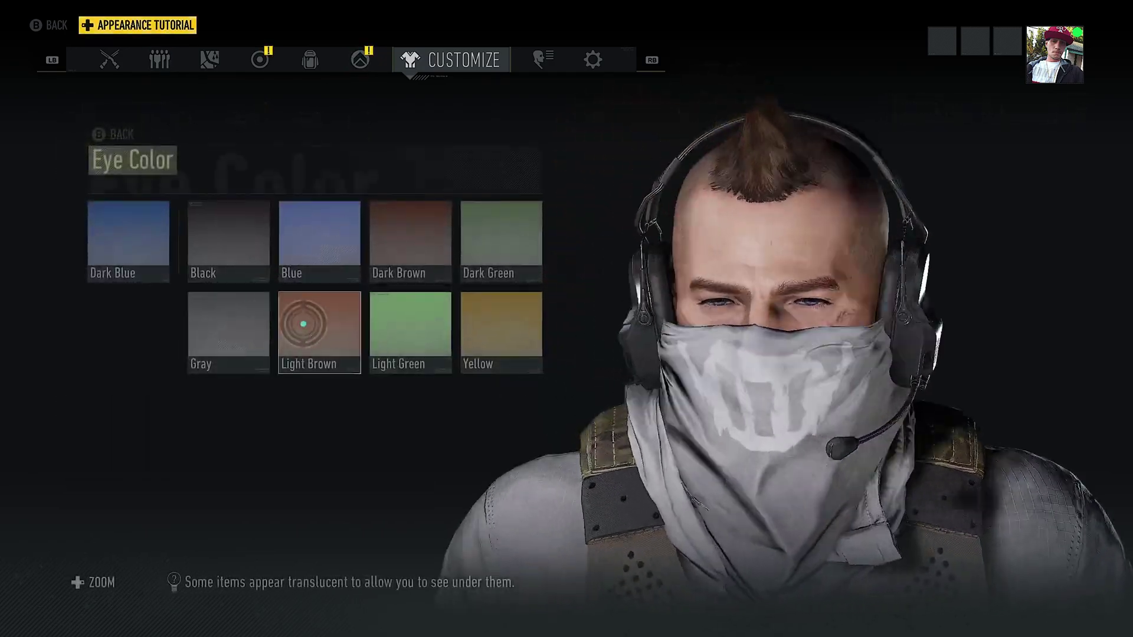
pyautogui.press('Escape')
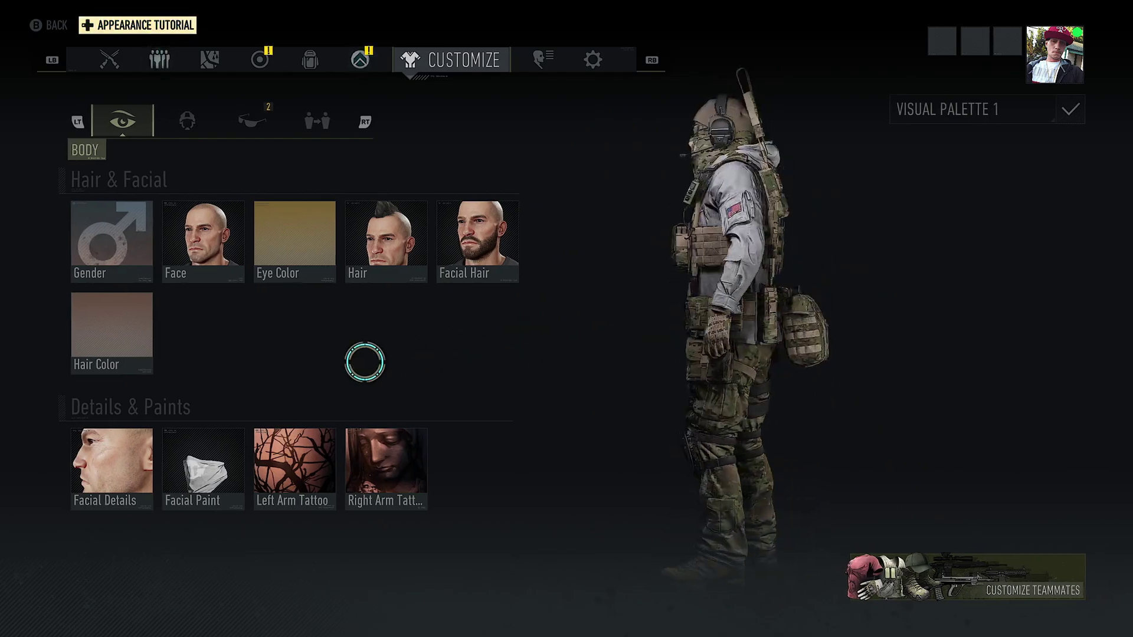
pyautogui.moveTo(733, 338); pyautogui.dragTo(721, 215)
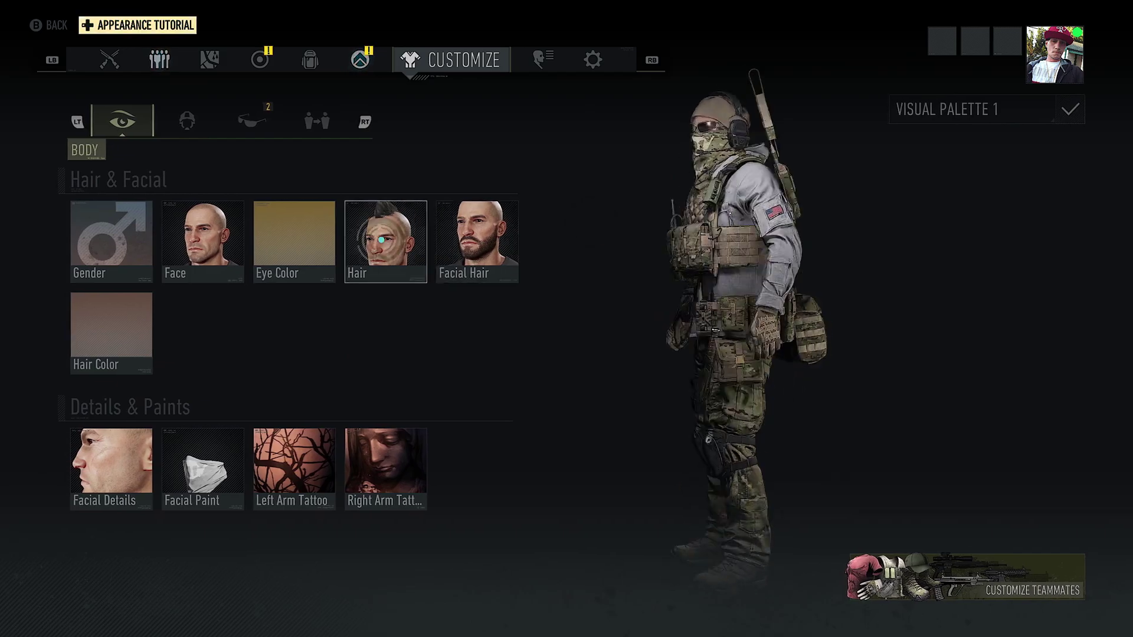
# - Look over the vest list in Gear Skins, then equip a backpack from Accessories
pyautogui.press('e')
pyautogui.click(236, 228)
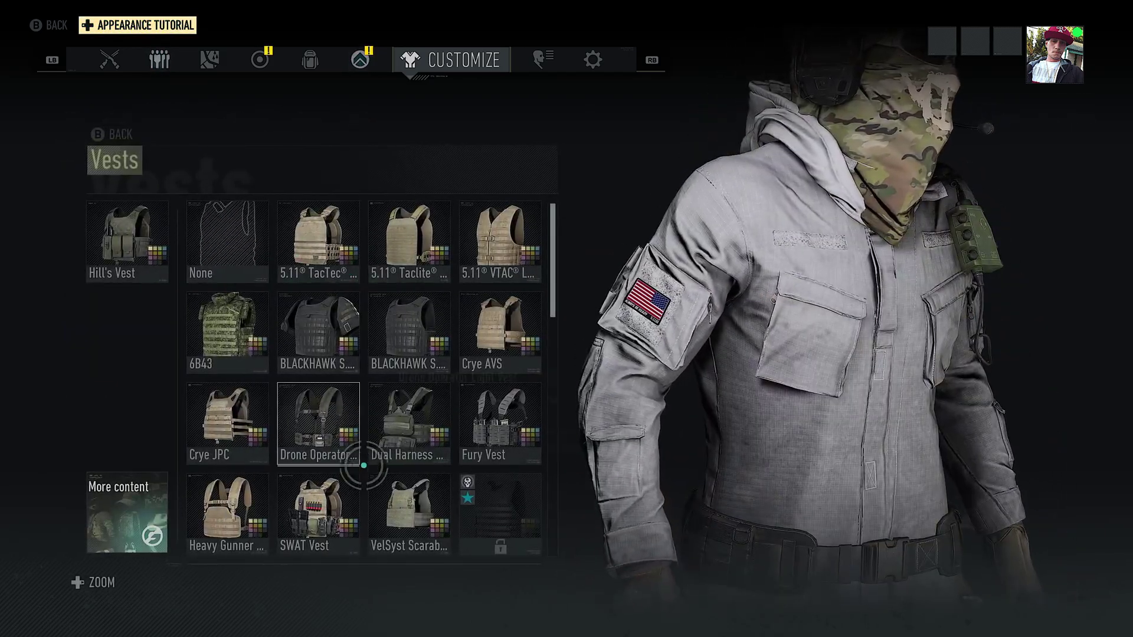
pyautogui.press('Escape')
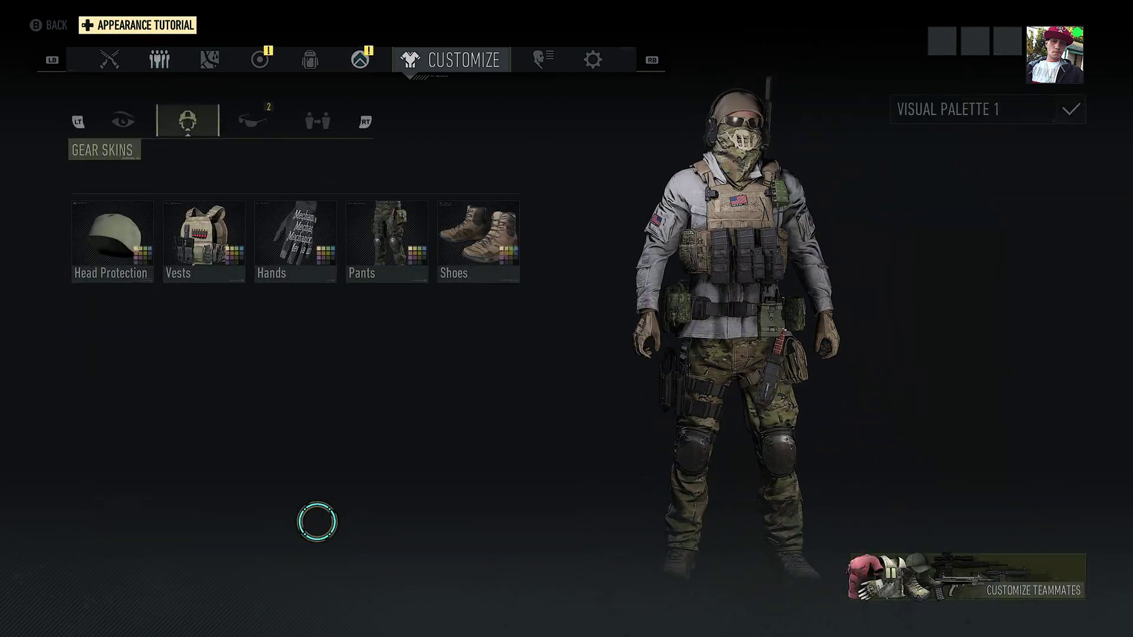
pyautogui.moveTo(317, 522); pyautogui.dragTo(477, 627)
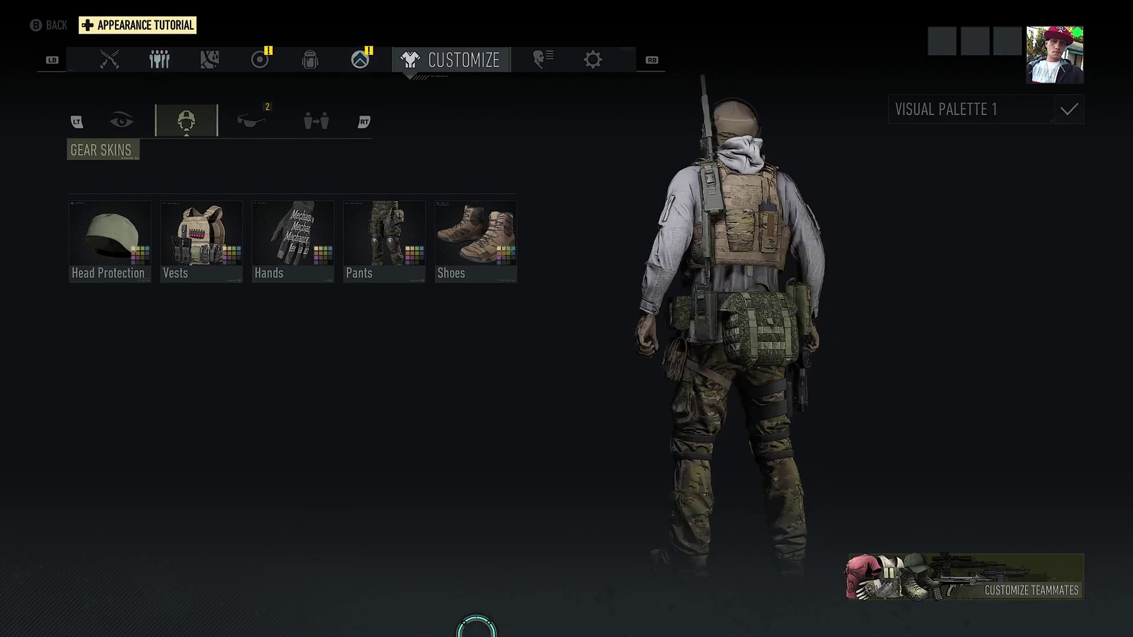
pyautogui.press('e')
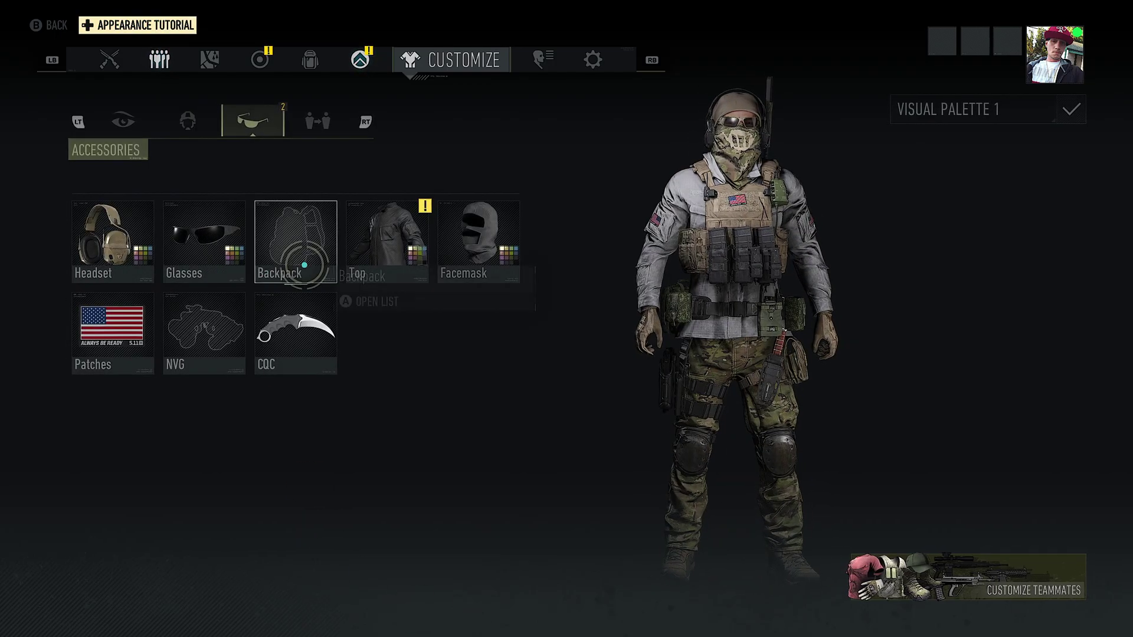
pyautogui.click(304, 265)
pyautogui.click(310, 248)
pyautogui.press('Escape')
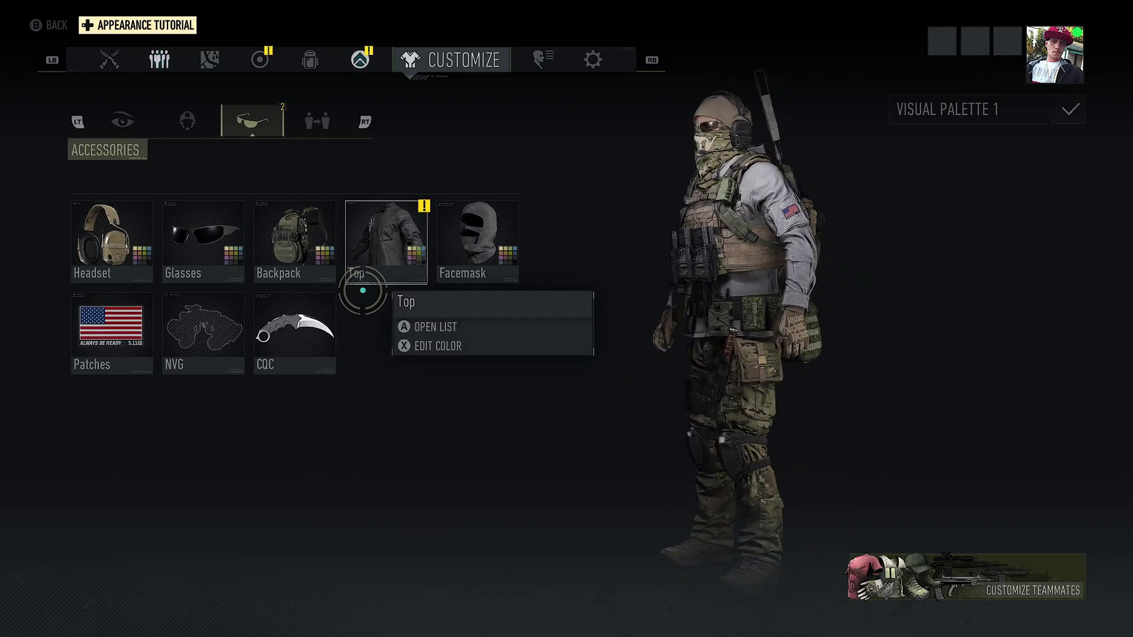
# - Change the vest's colour to the Multicam pattern
pyautogui.press('q')
pyautogui.rightClick(242, 230)
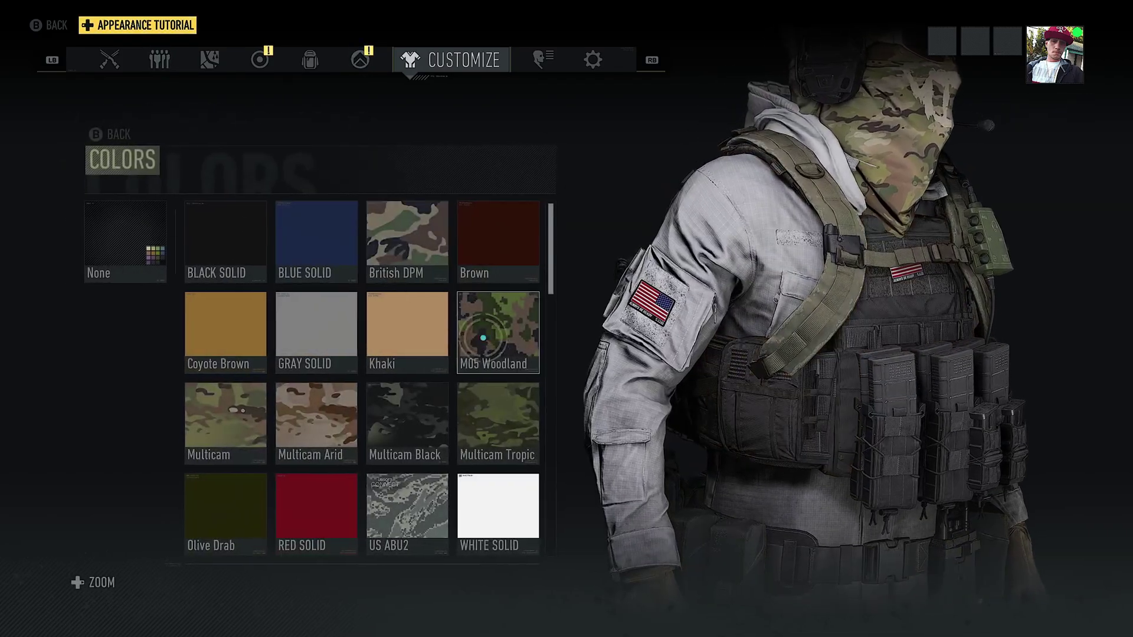
pyautogui.click(217, 423)
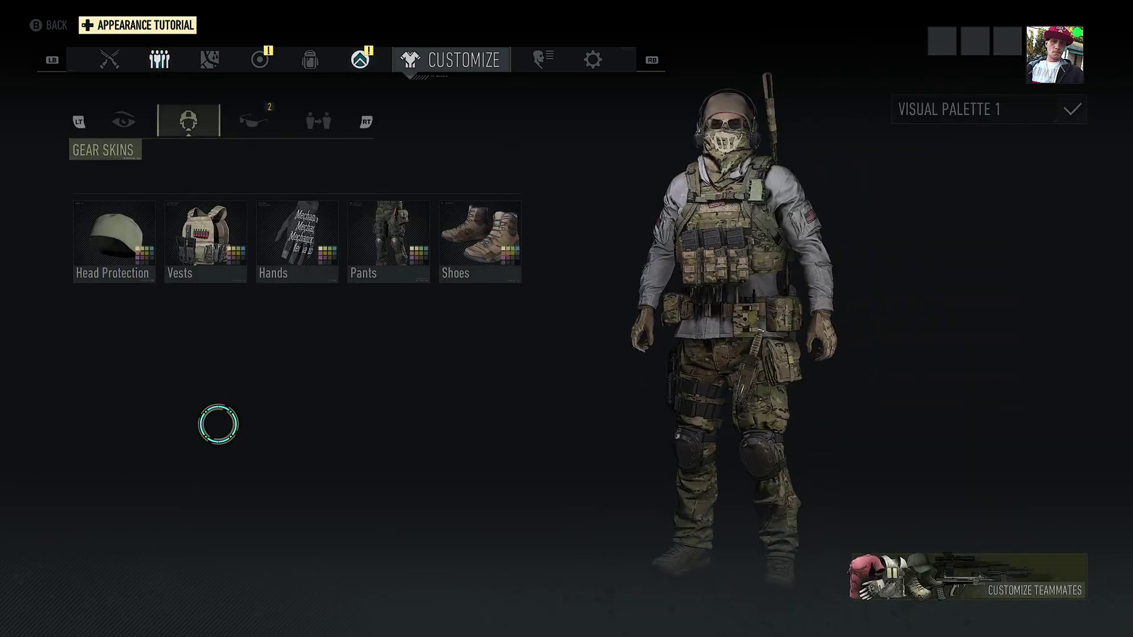